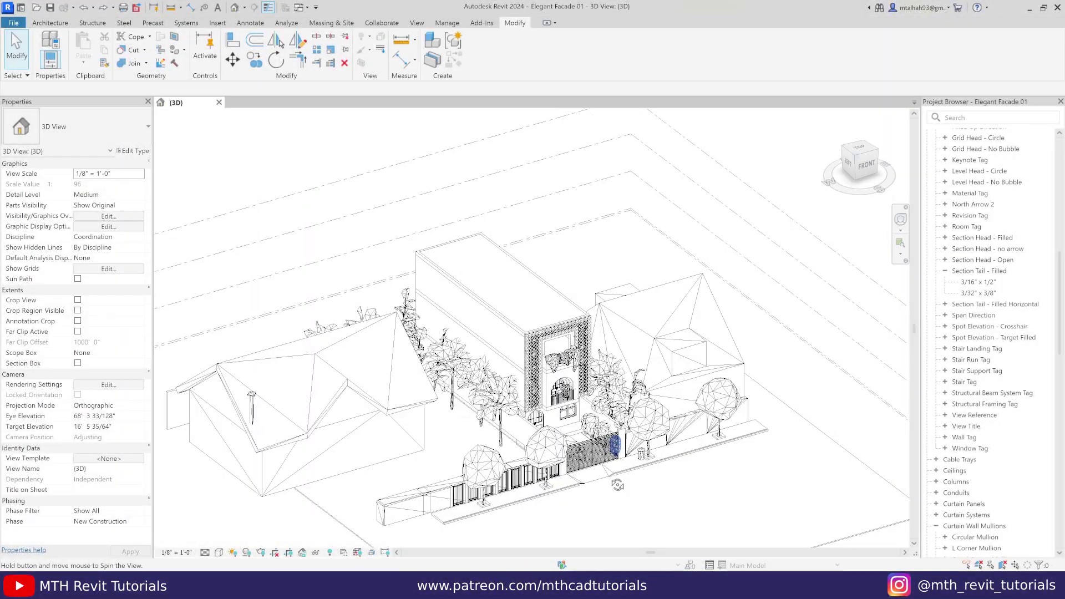
Display the Elegant Facade 3D view in the Shaded visual style
mouse_move(554, 482)
shift+middle_down()
mouse_move(625, 487)
mouse_move(649, 504)
shift+middle_up()
key(s)
key(d)
scroll(565, 455, up, 2)
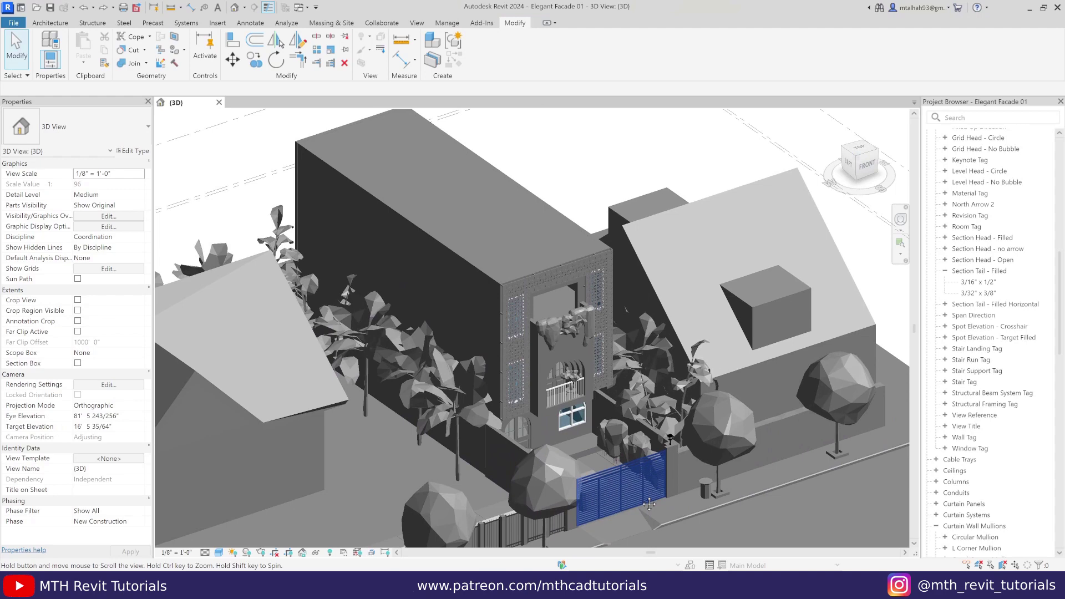
key(h)
key(l)
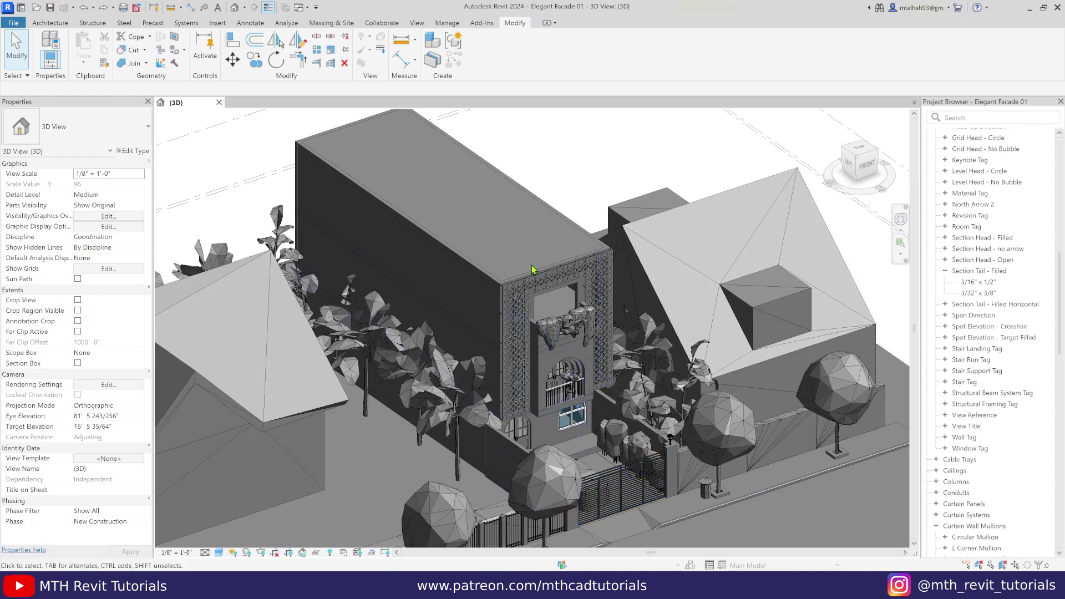
Set the UI active theme to Dark in the program's color options and apply it
click(14, 23)
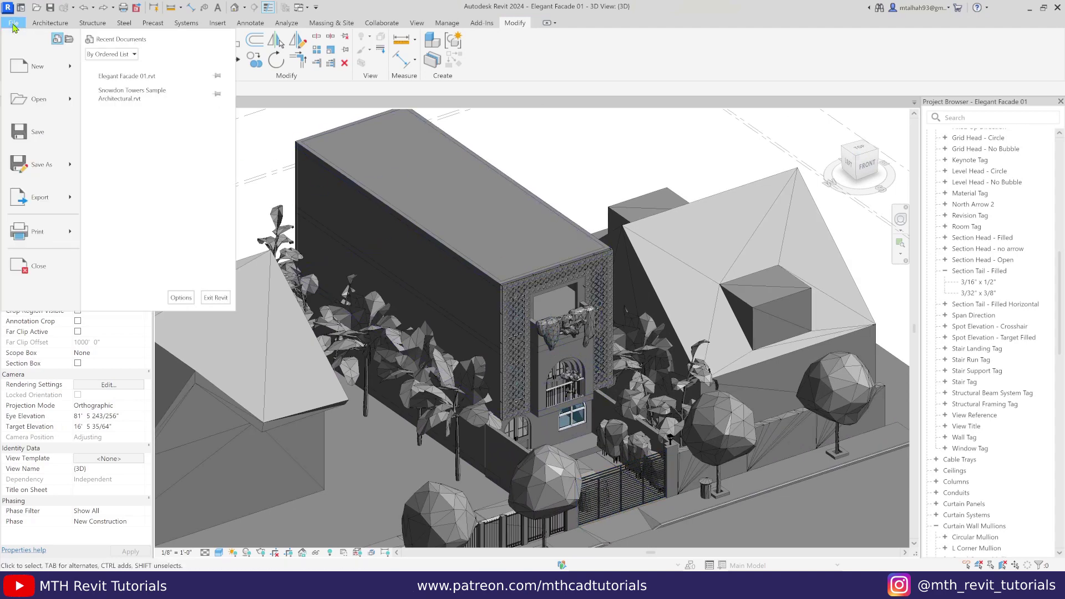
click(181, 298)
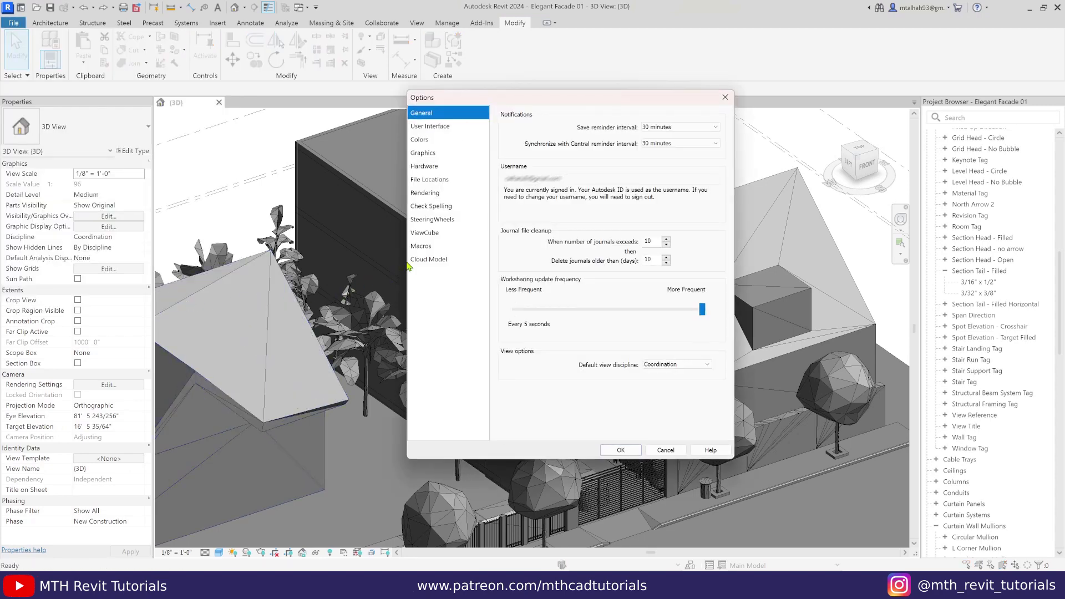
click(435, 143)
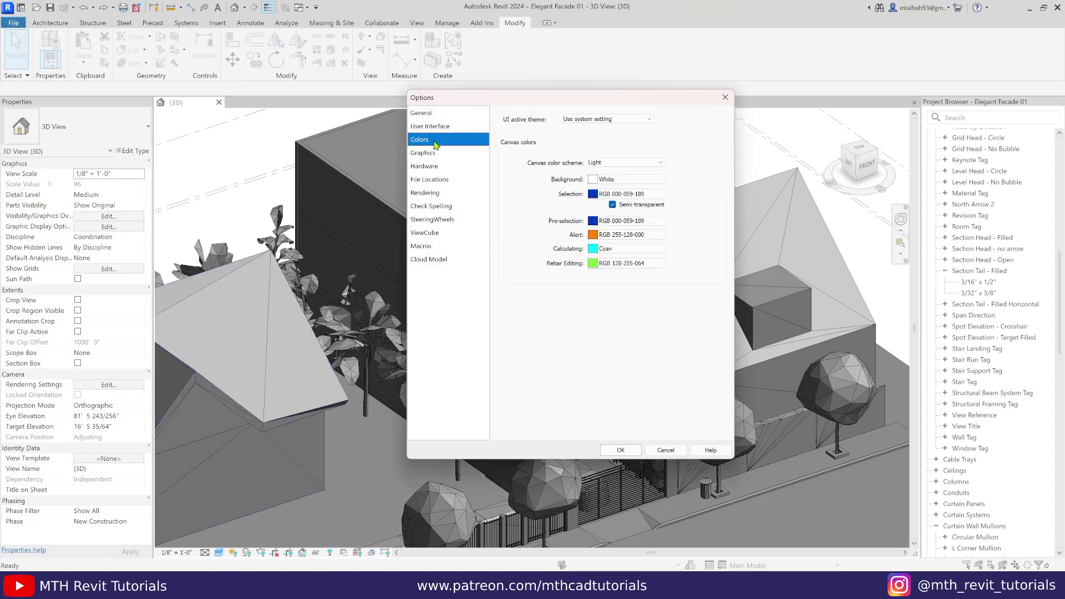
click(629, 120)
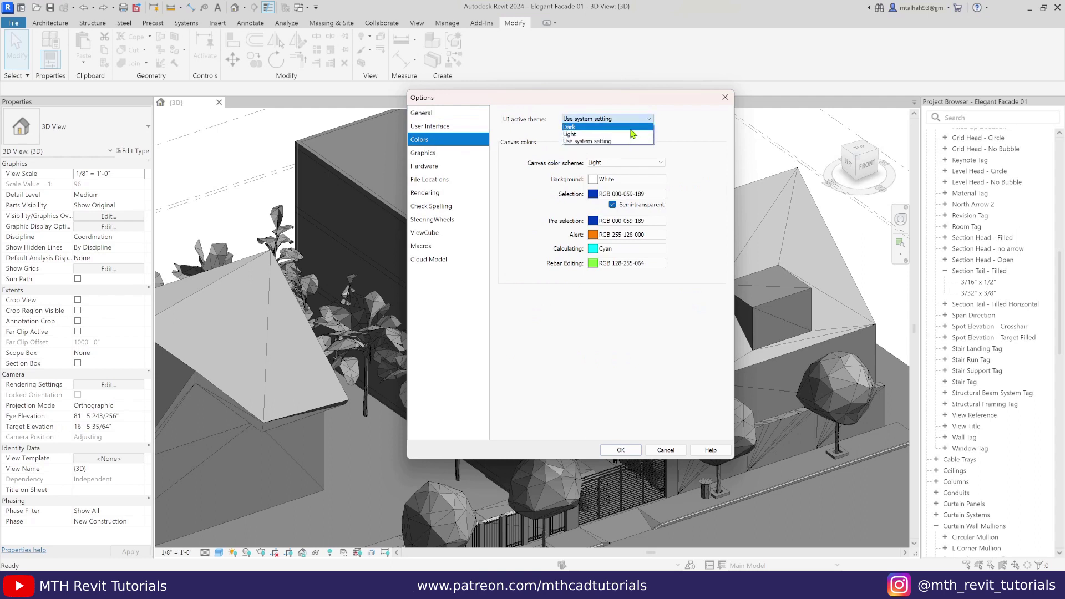
click(631, 128)
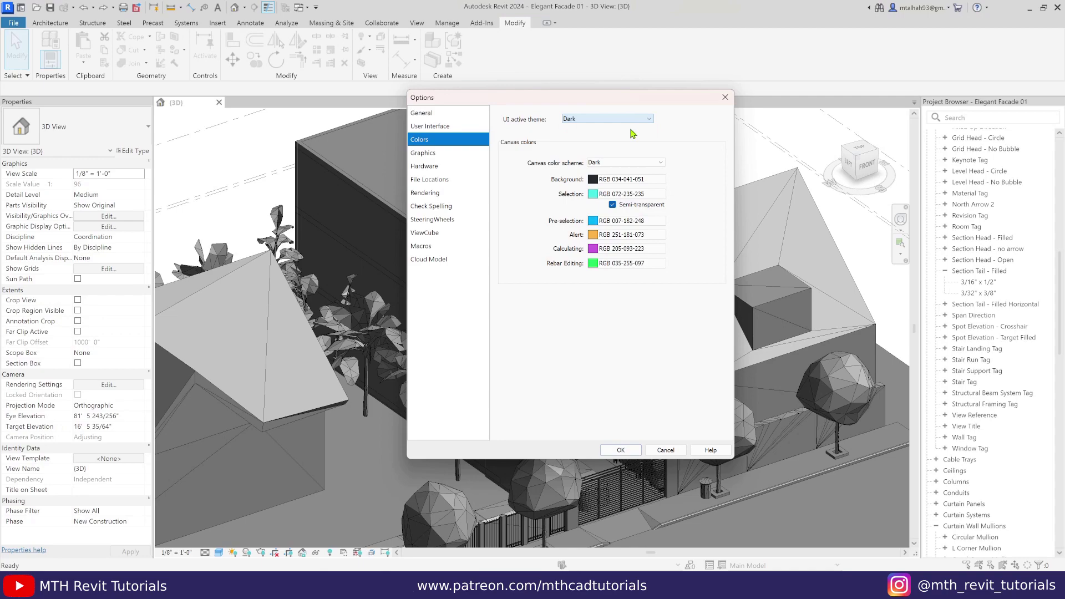
click(621, 450)
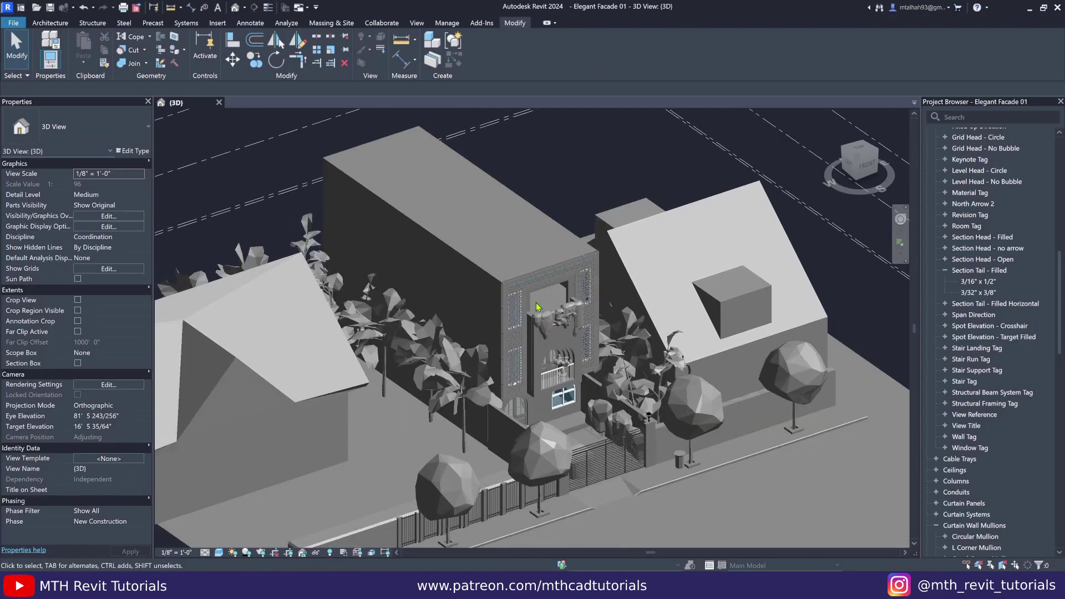
Switch only the drawing canvas of the 3D view to the light theme
shift+middle_drag(537, 307, 585, 299)
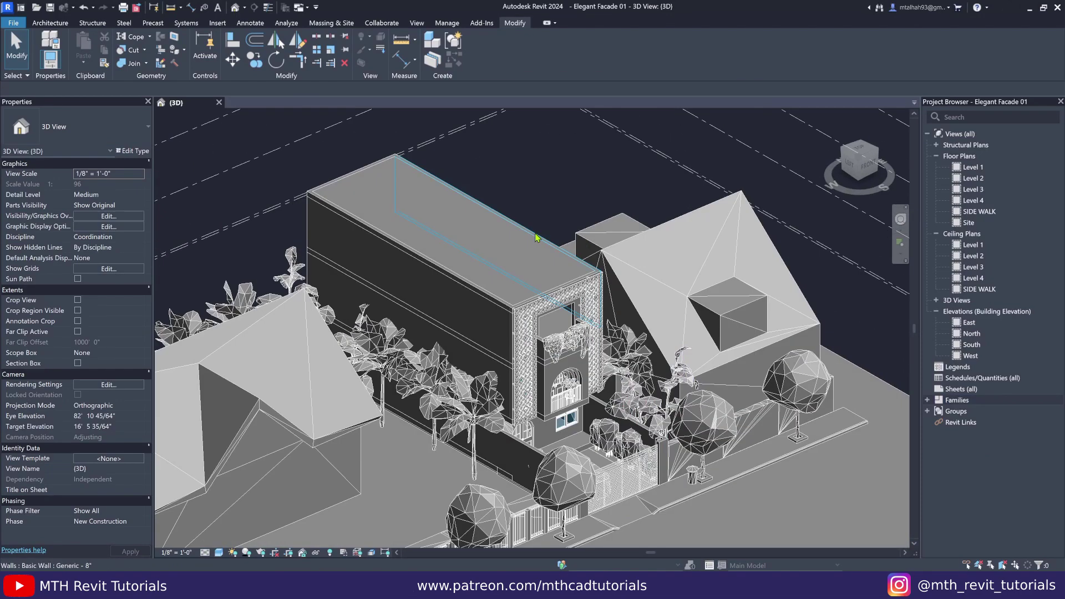
click(417, 24)
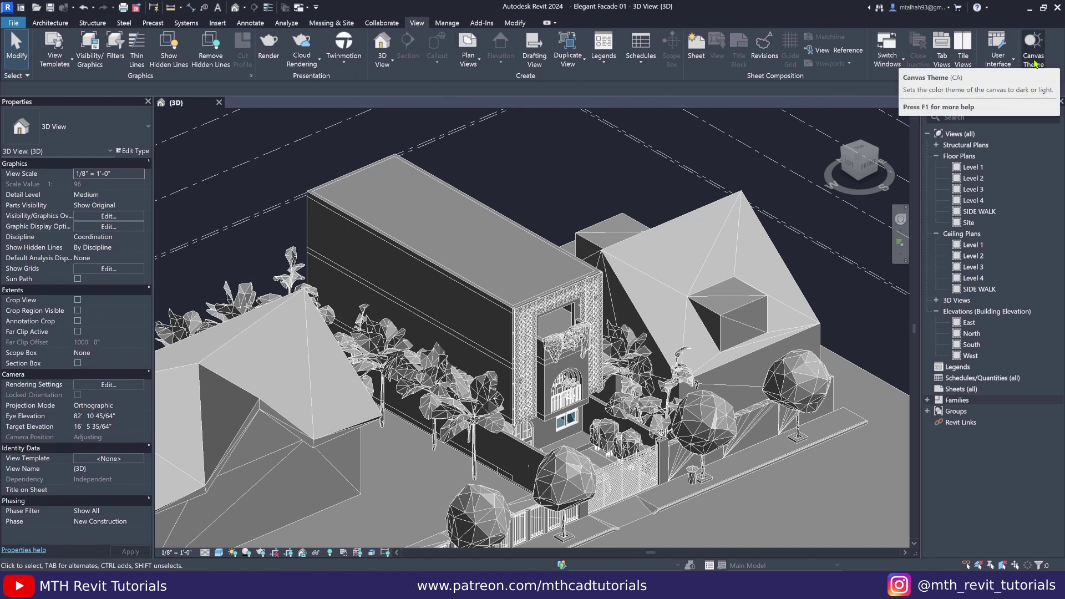
click(1033, 60)
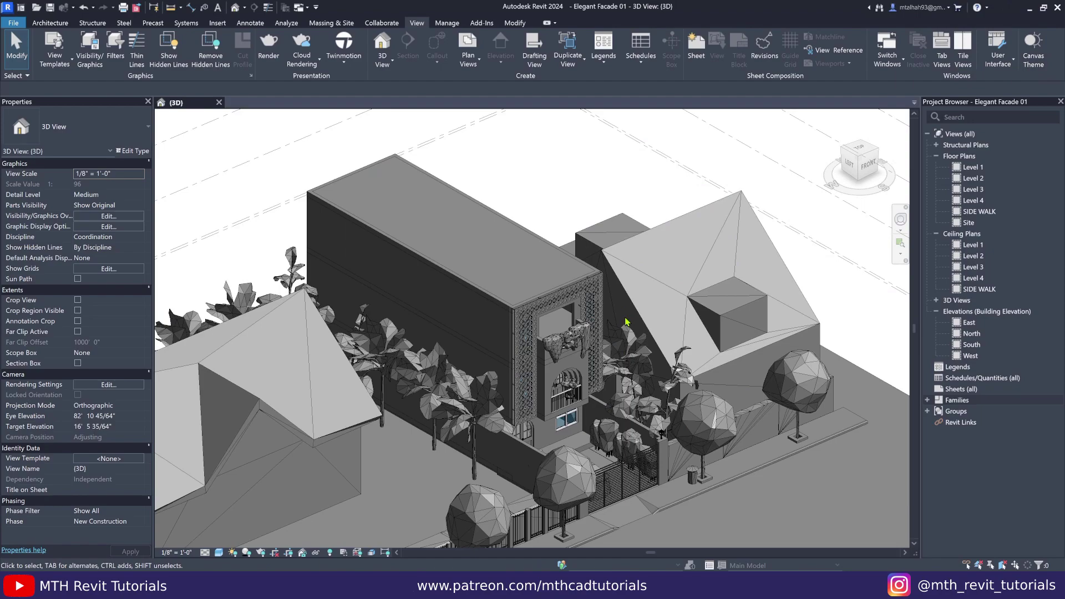
scroll(626, 323, down, 3)
shift+middle_drag(599, 488, 518, 441)
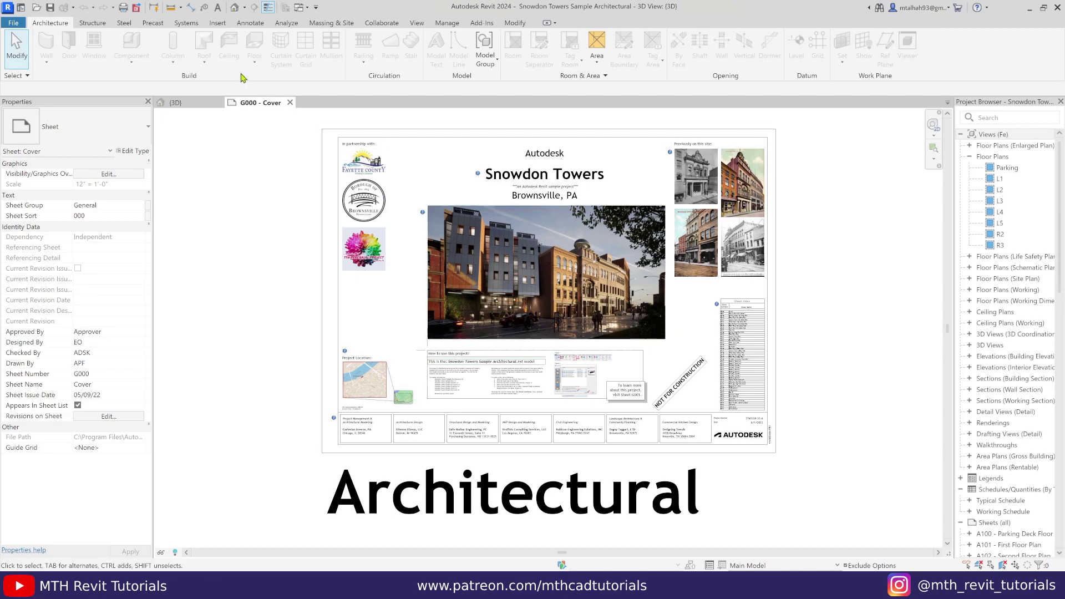
Open the default 3D view of the Snowdon Towers sample project and examine its brick facade, roof terraces and cornice up close
click(235, 7)
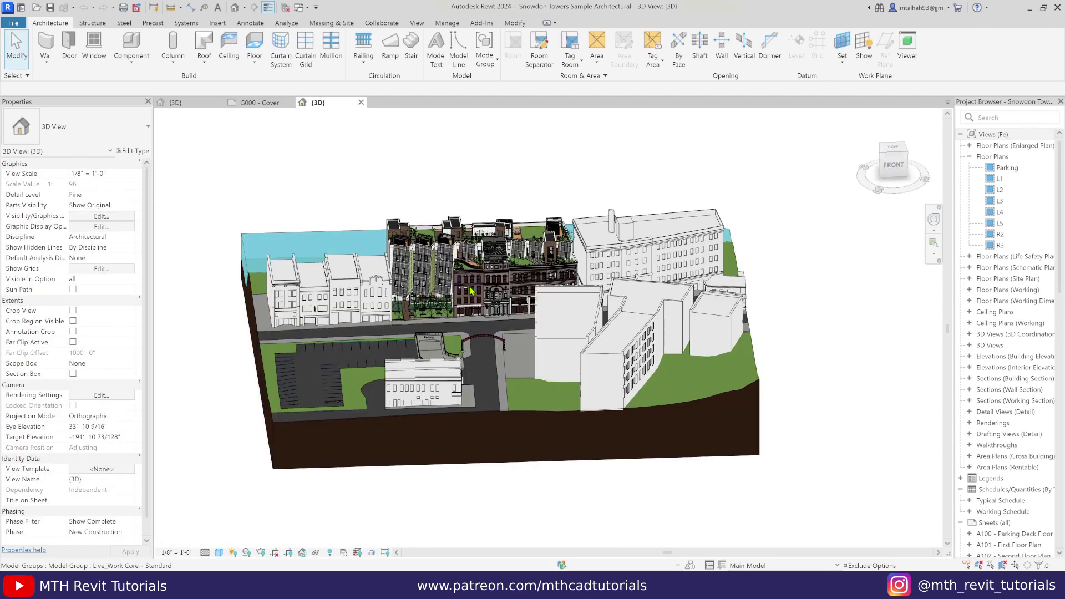
scroll(466, 239, up, 2)
scroll(490, 371, up, 1)
shift+middle_drag(499, 461, 582, 429)
scroll(484, 354, up, 2)
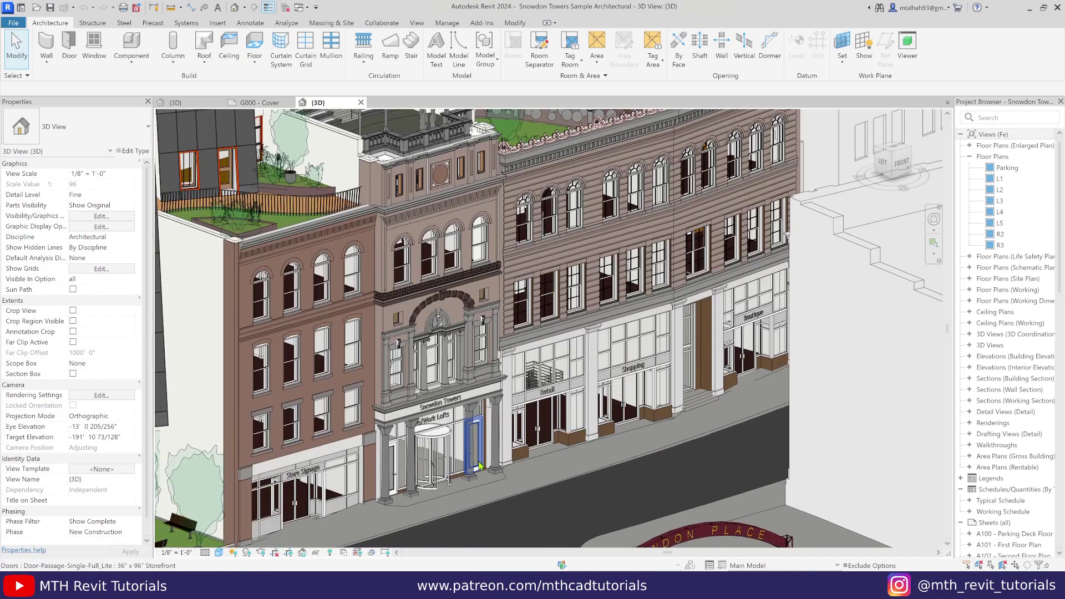
middle_drag(483, 350, 665, 367)
scroll(366, 210, up, 3)
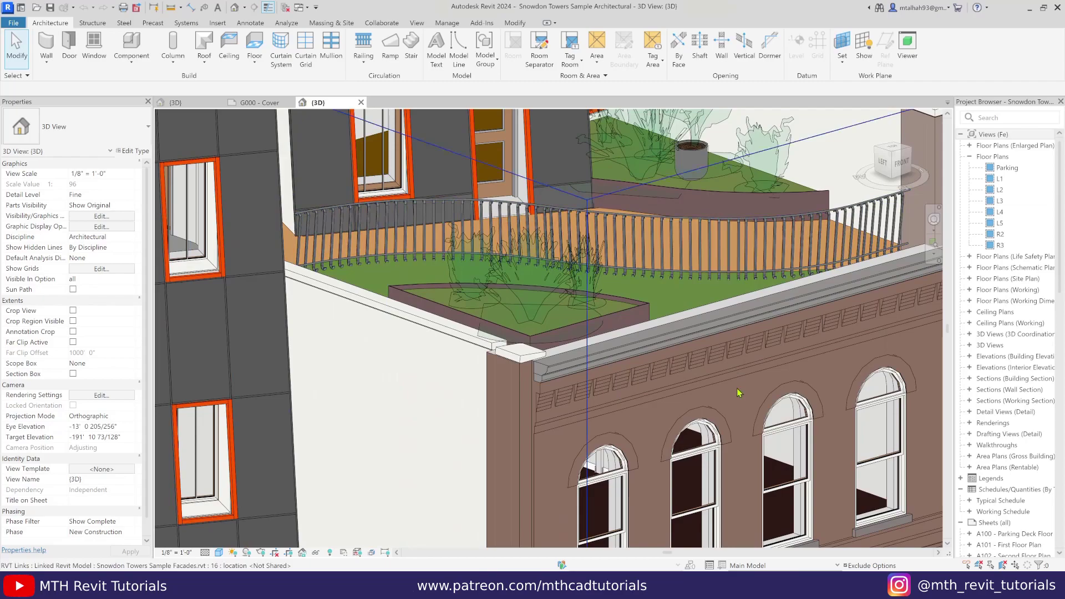
middle_drag(814, 303, 355, 310)
scroll(477, 360, down, 1)
middle_drag(683, 244, 668, 482)
middle_drag(854, 333, 454, 355)
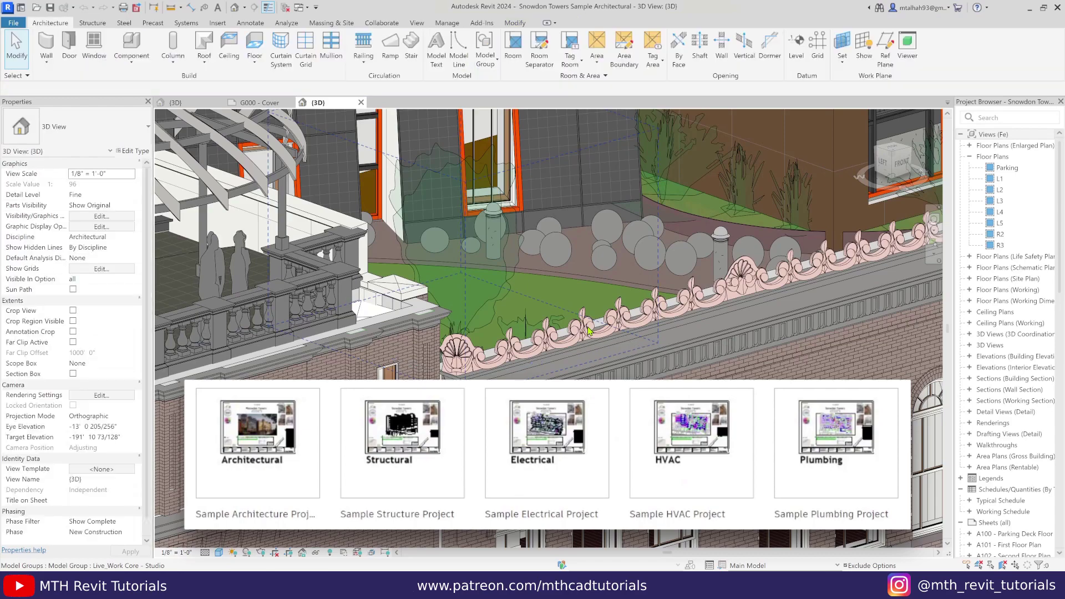
middle_drag(596, 342, 671, 325)
scroll(671, 324, down, 8)
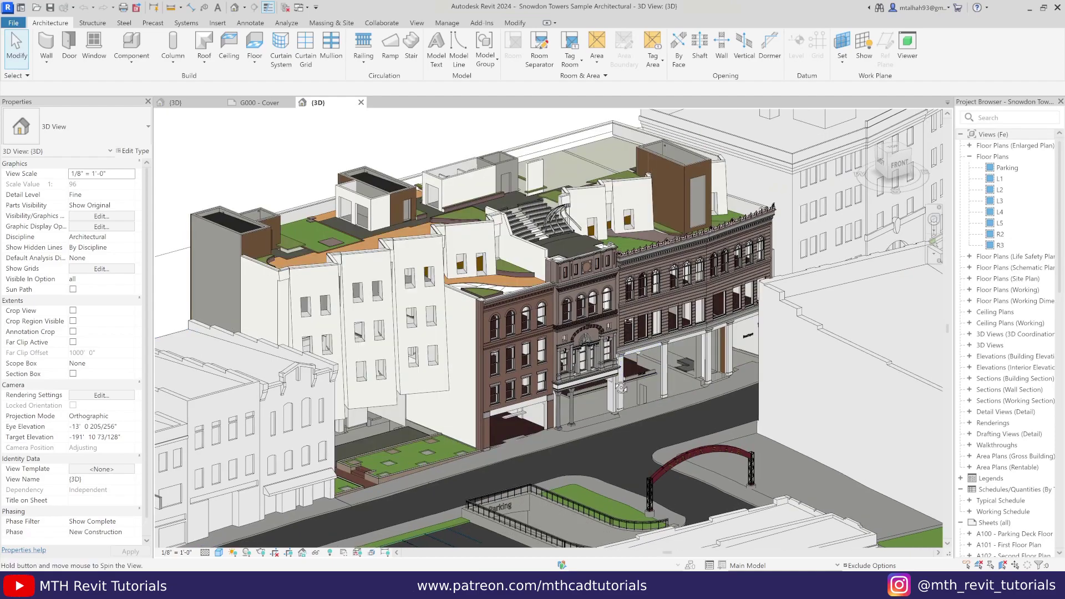
Examine the Snowdon Towers model from the street side, including the solar-panel facade and the courtyard seating
shift+middle_drag(620, 388, 557, 404)
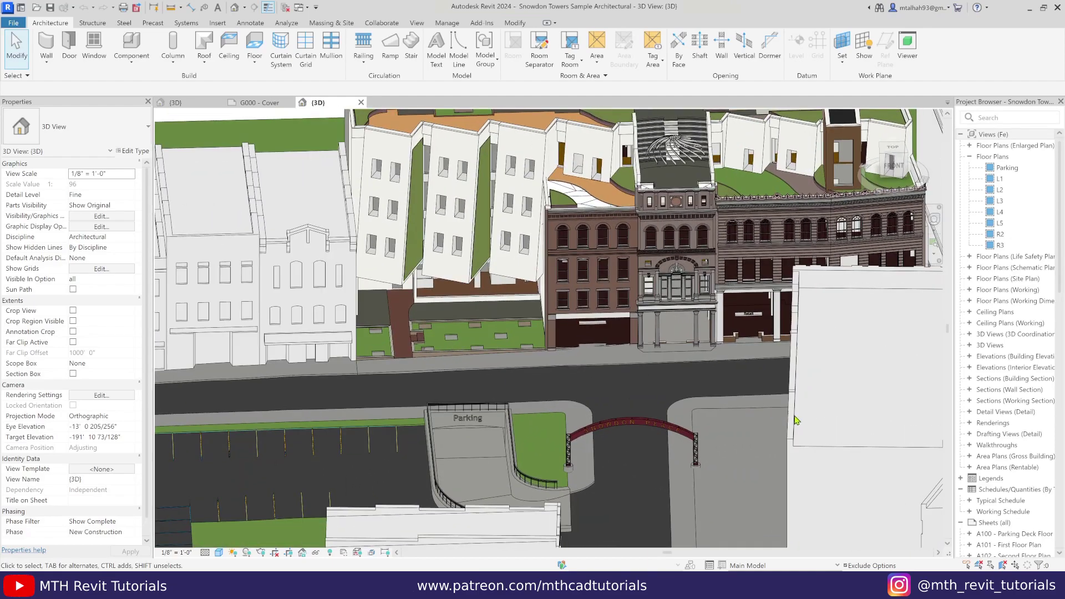
middle_drag(793, 421, 584, 429)
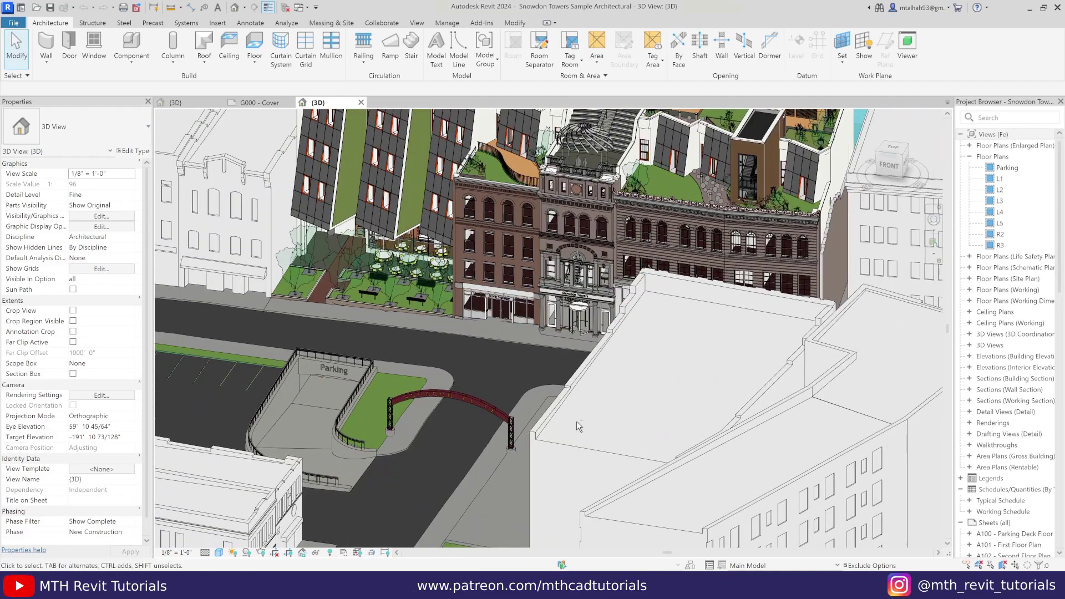
shift+middle_drag(387, 478, 508, 415)
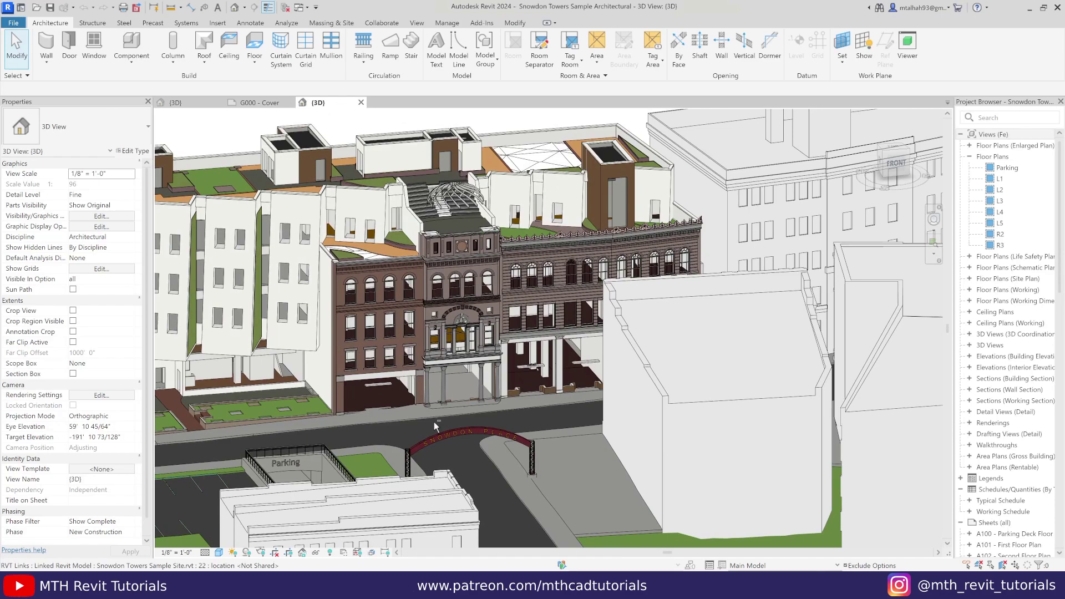
middle_drag(323, 405, 477, 443)
scroll(476, 438, up, 5)
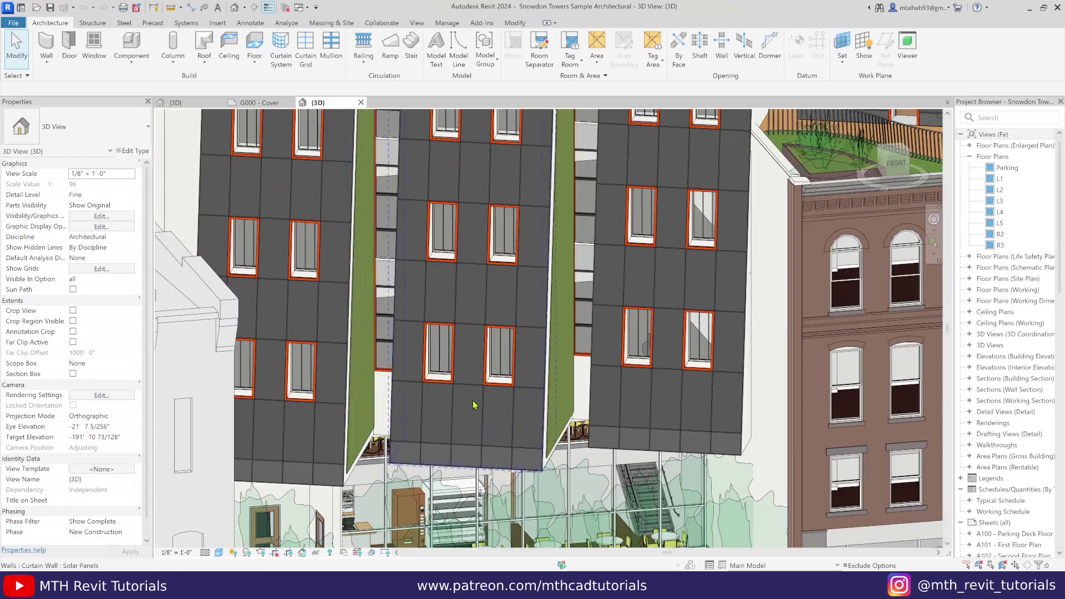
middle_drag(617, 510, 652, 437)
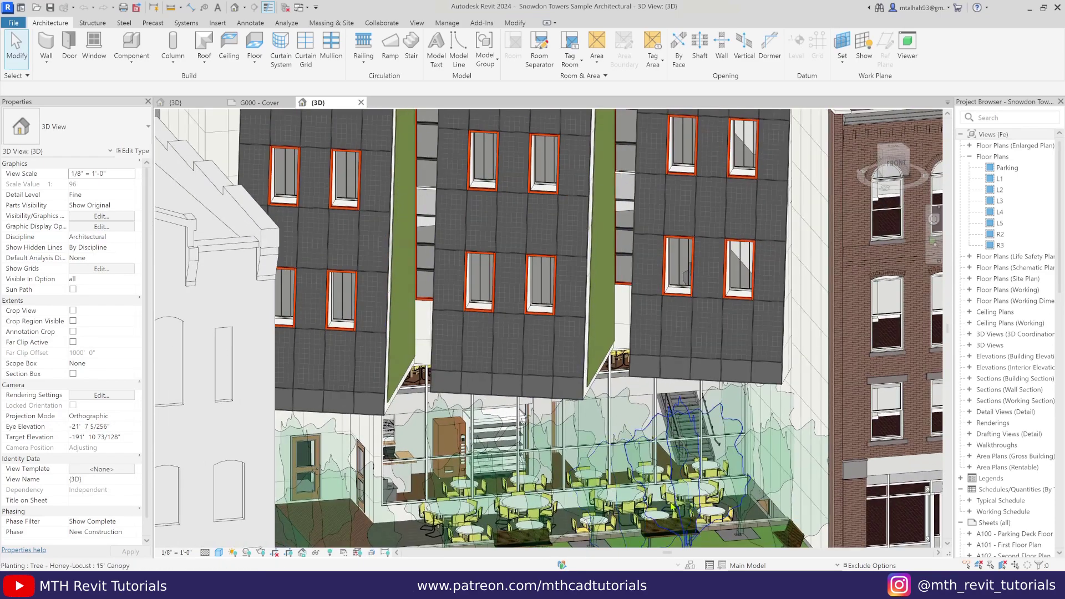
shift+middle_drag(654, 520, 539, 344)
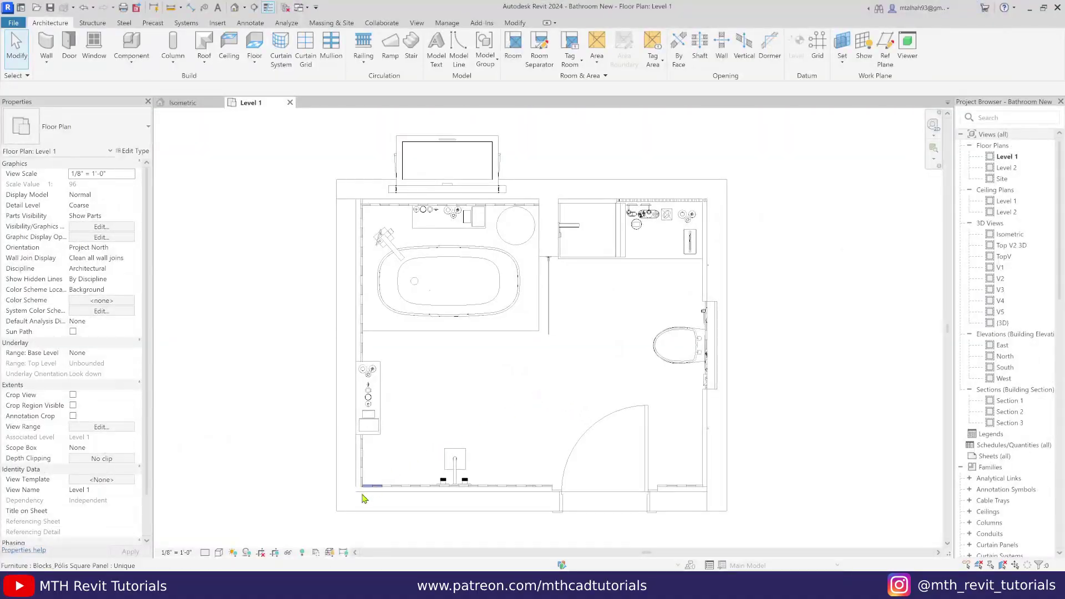
Set the detail level of the bathroom's Level 1 floor plan to Fine
click(205, 553)
click(217, 549)
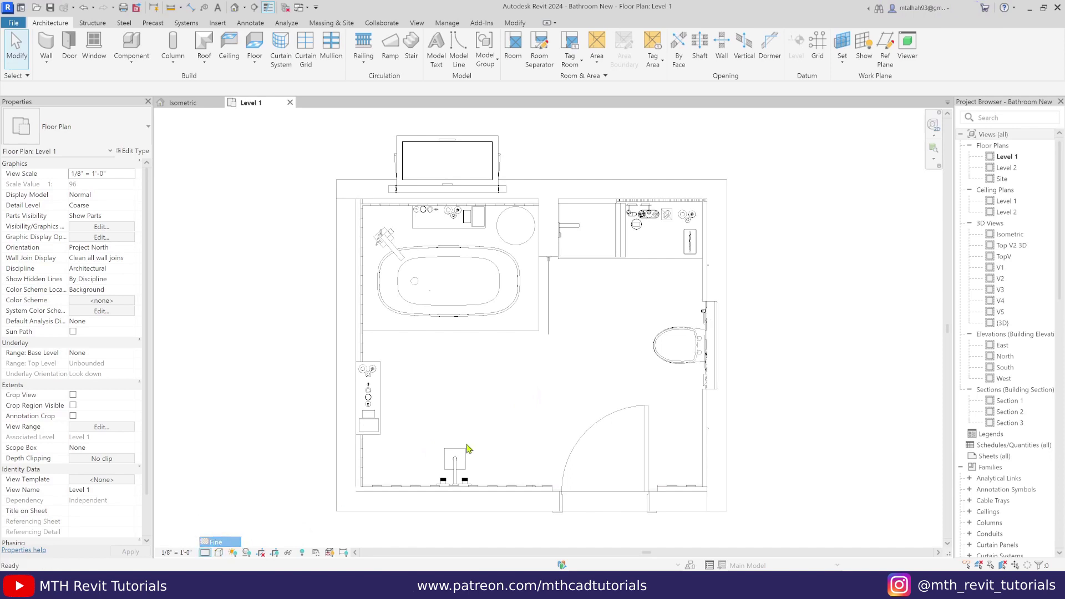
scroll(577, 384, down, 2)
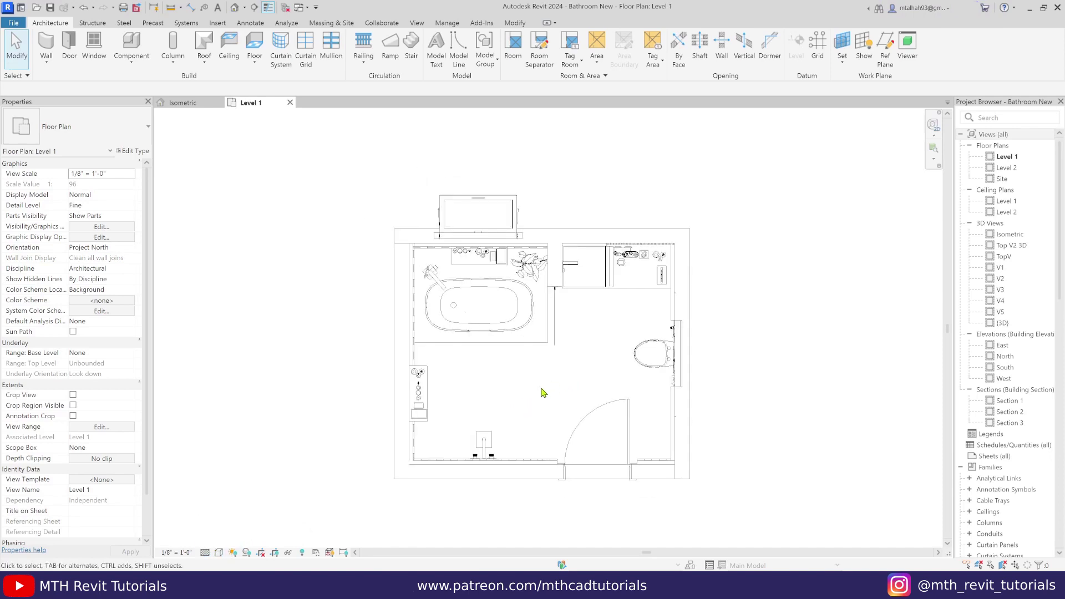
scroll(552, 382, up, 2)
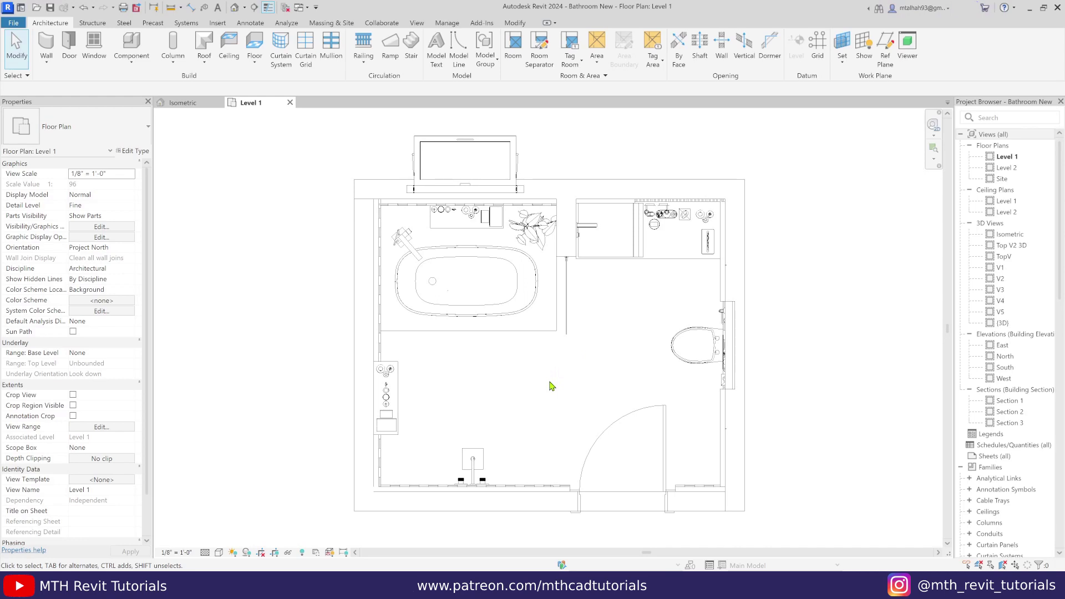
Apply the Textures visual style to the Level 1 floor plan and inspect the bathroom's materials
click(218, 552)
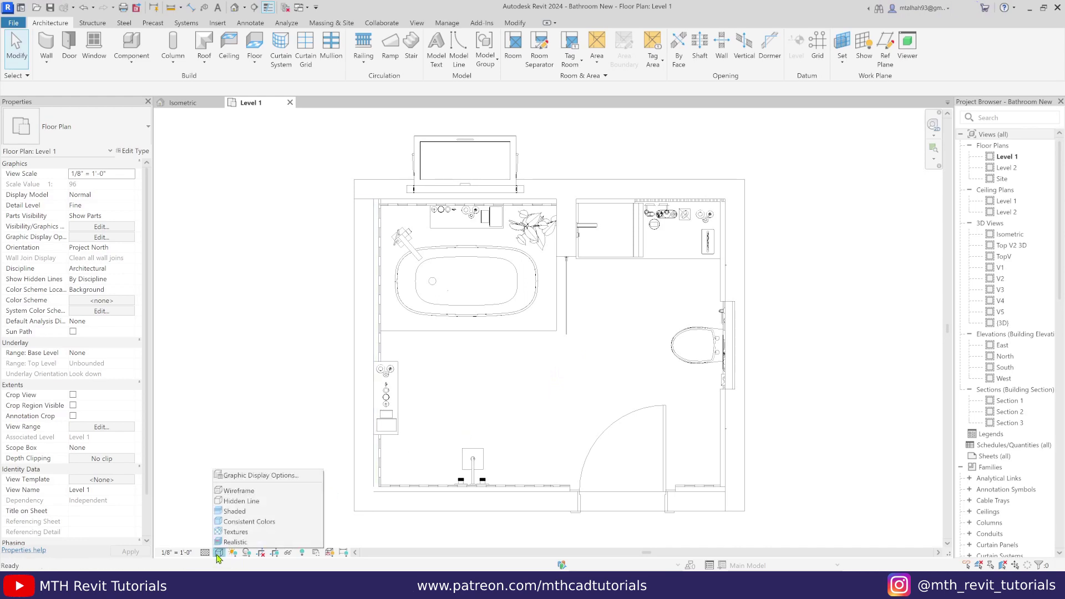
click(264, 532)
scroll(546, 364, up, 2)
middle_drag(546, 363, 542, 392)
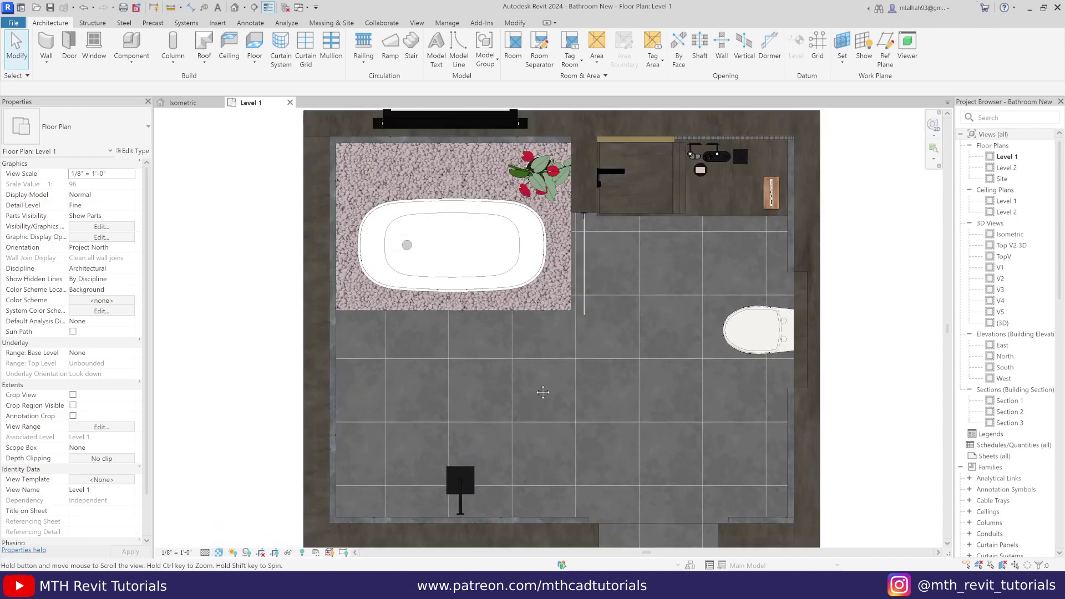
scroll(541, 393, down, 3)
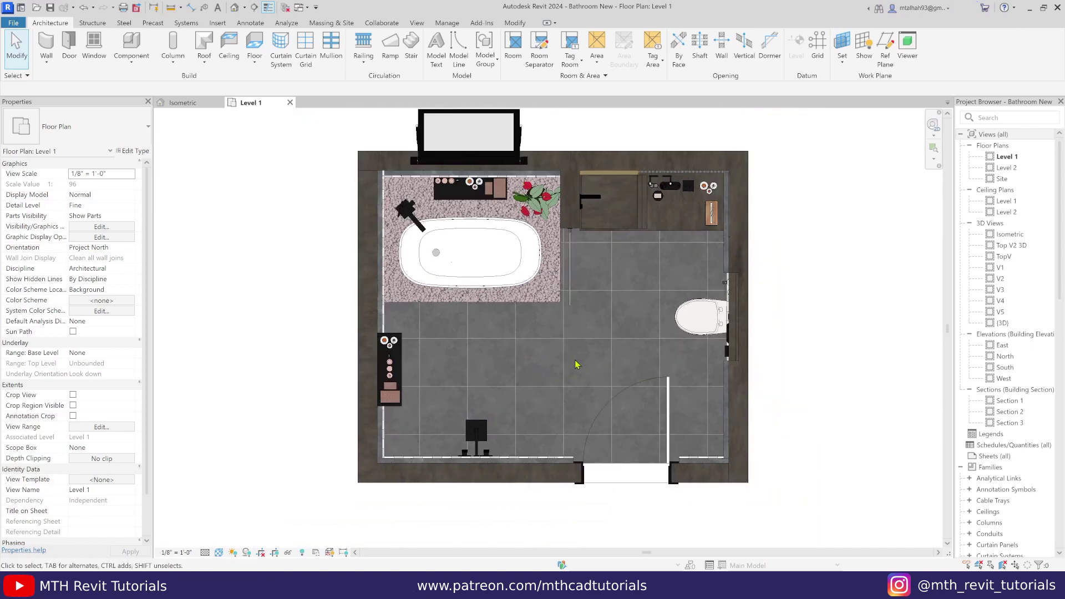
Switch to the Isometric 3D view, apply the Textures visual style and inspect the bathroom interior
click(183, 103)
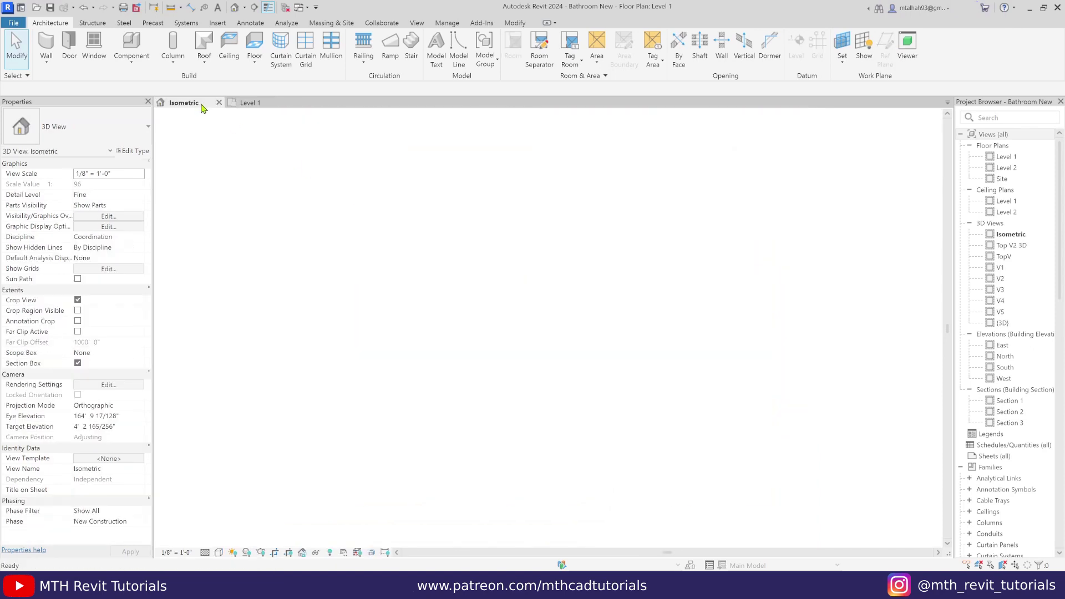
click(220, 552)
click(262, 531)
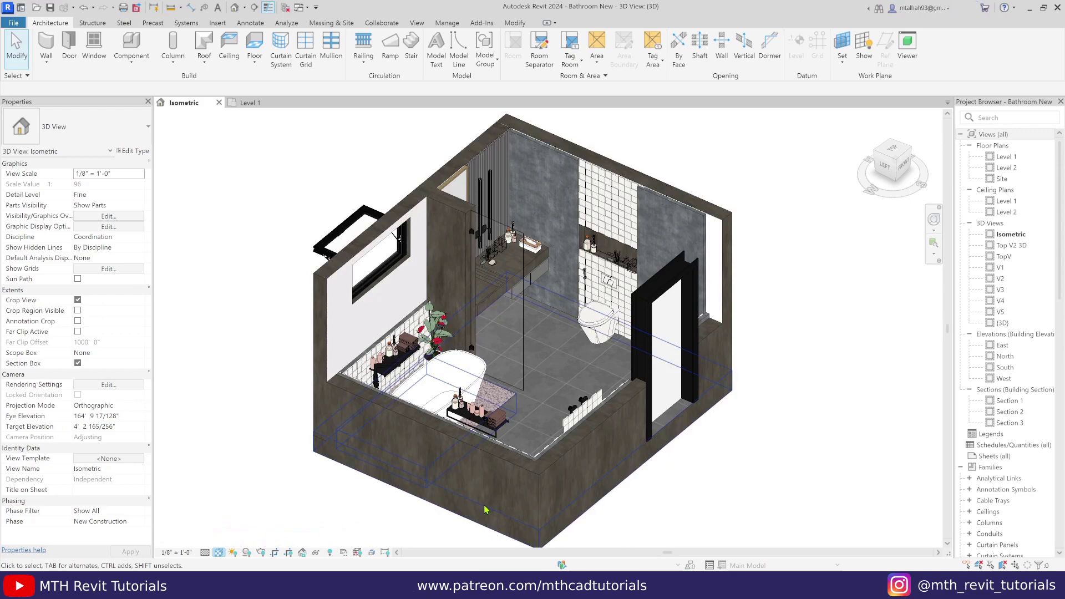
shift+middle_drag(484, 509, 654, 266)
scroll(553, 302, up, 5)
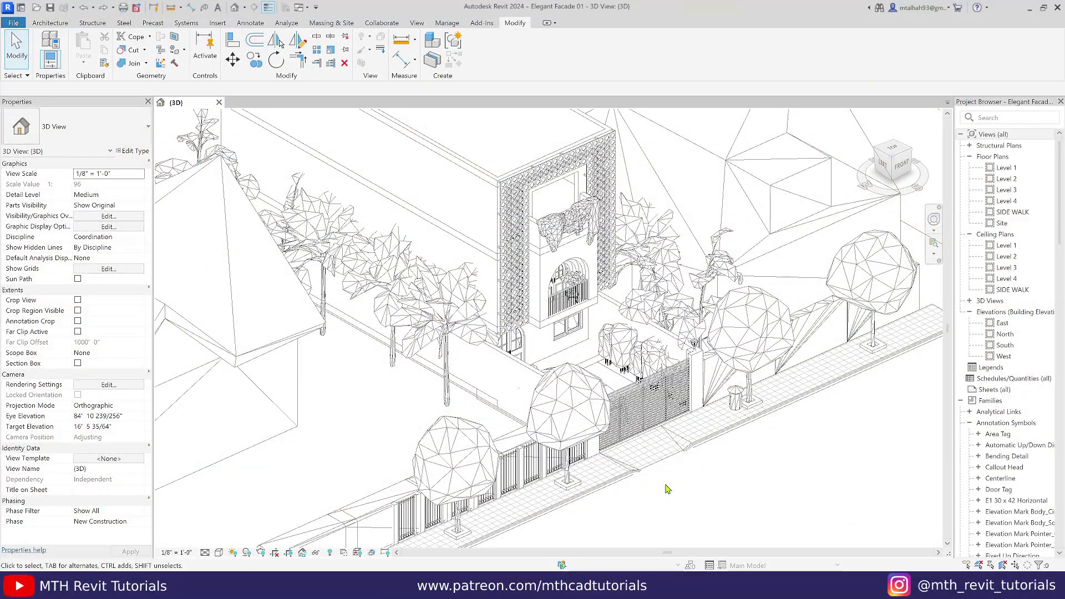
Align the sidewalk's tile pattern in front of the gate with the adjoining sloped face, using Align with the Selected Face pattern option
scroll(675, 502, up, 2)
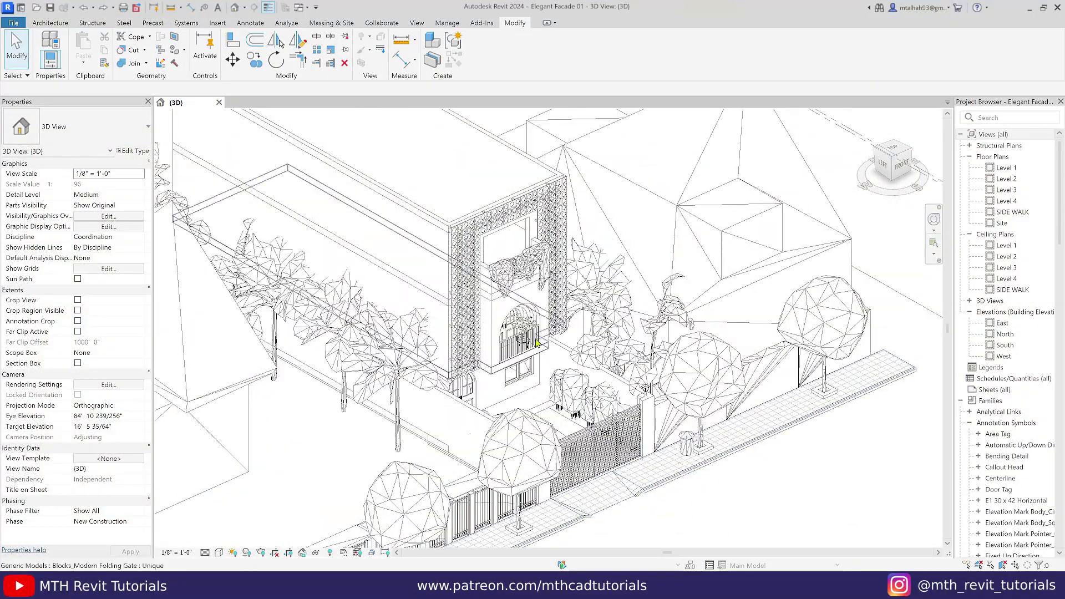
click(233, 42)
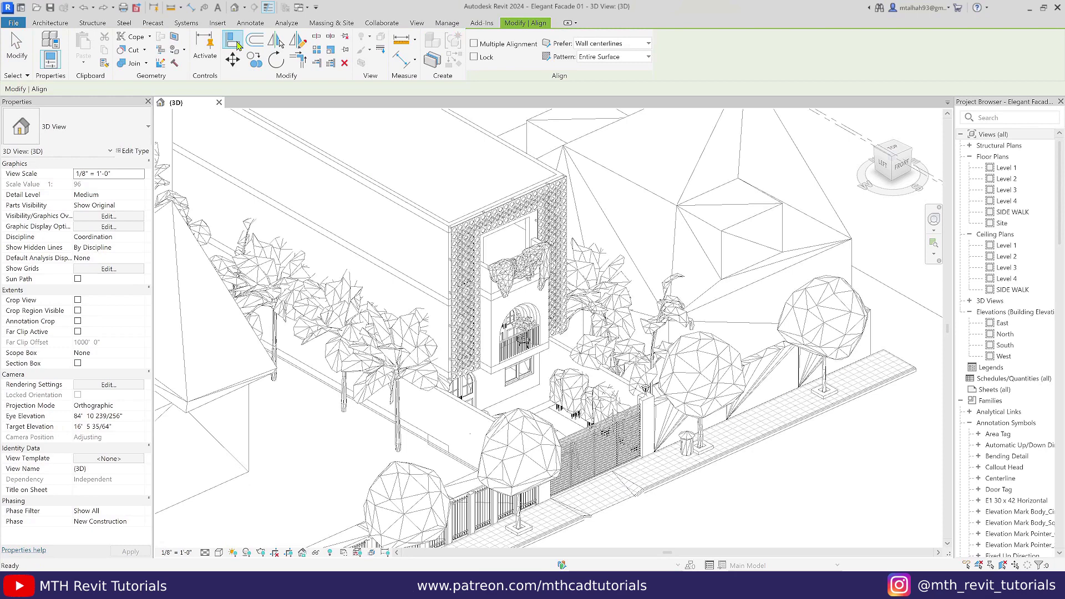
click(642, 58)
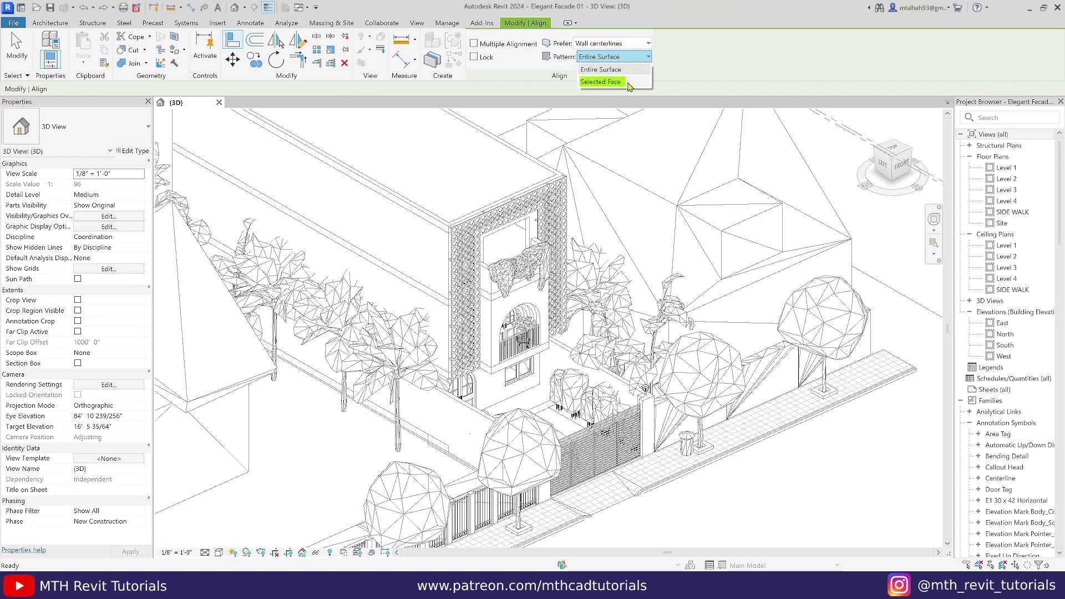
click(605, 82)
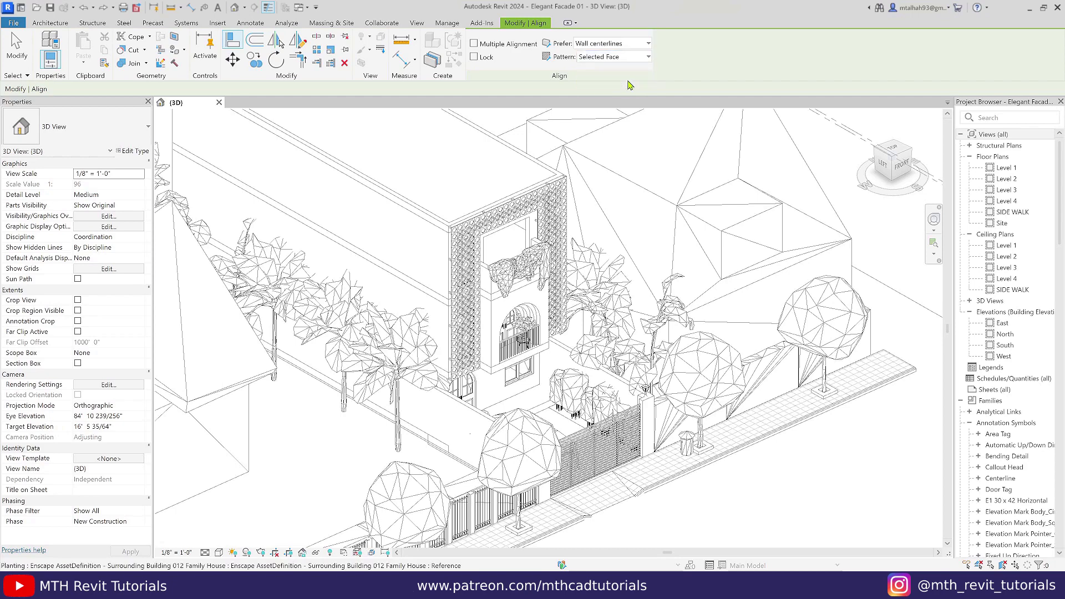
scroll(629, 502, up, 2)
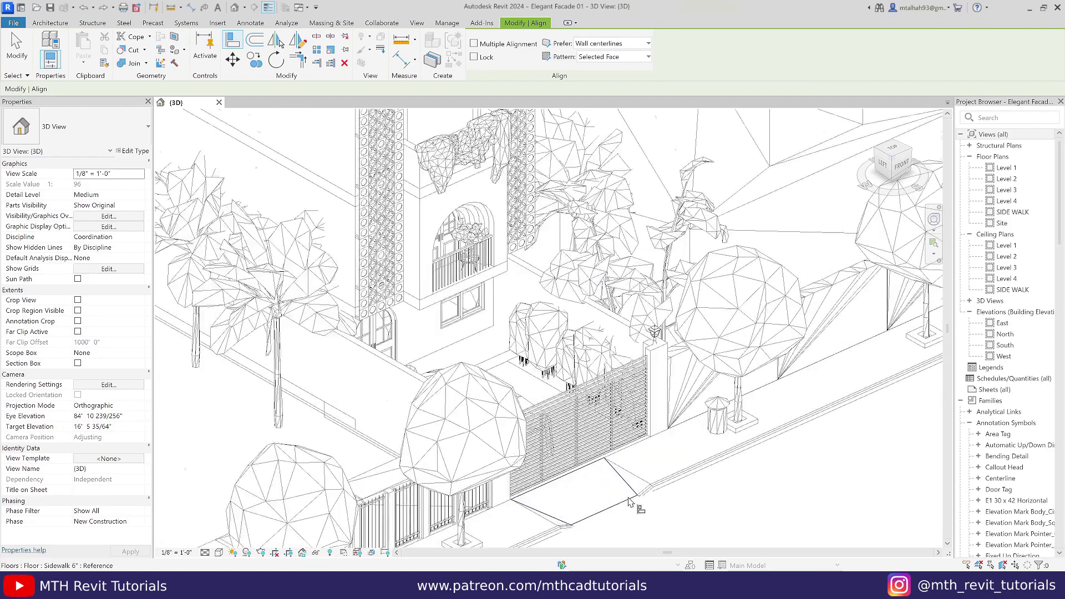
scroll(629, 502, up, 3)
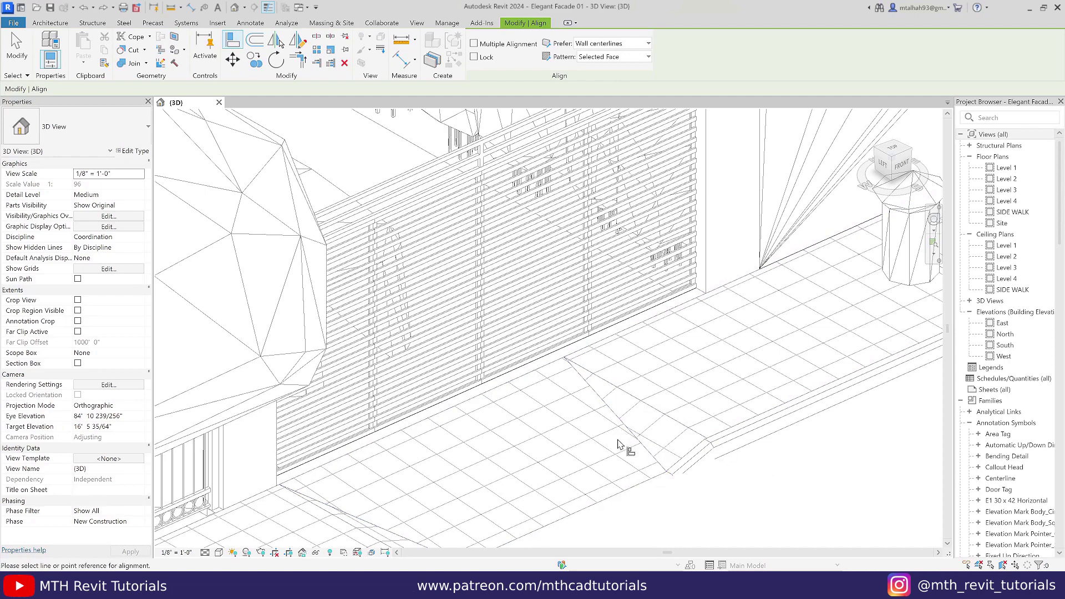
scroll(620, 444, up, 2)
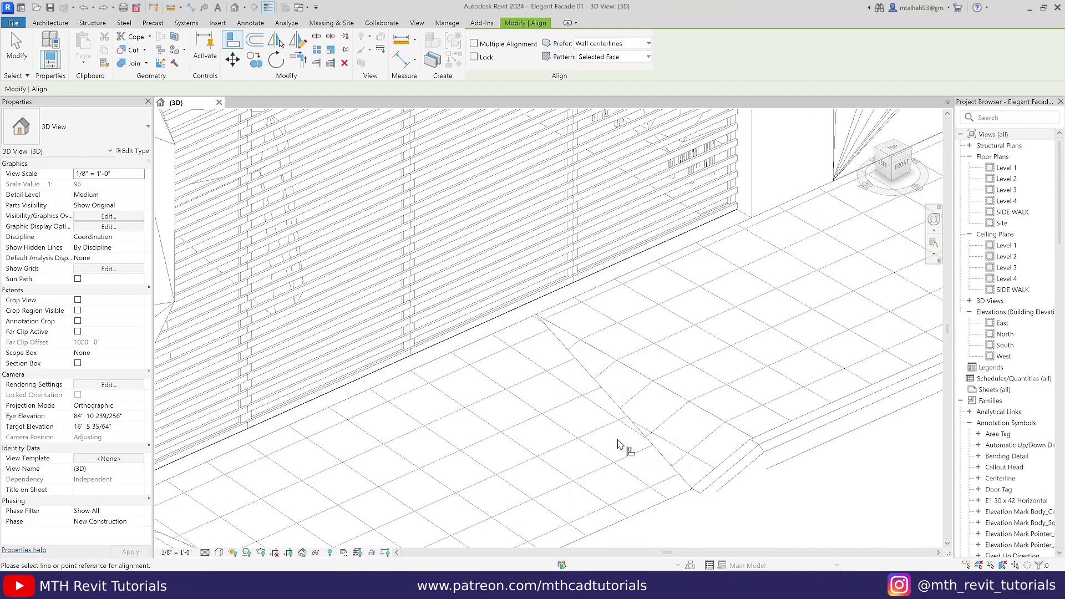
click(633, 400)
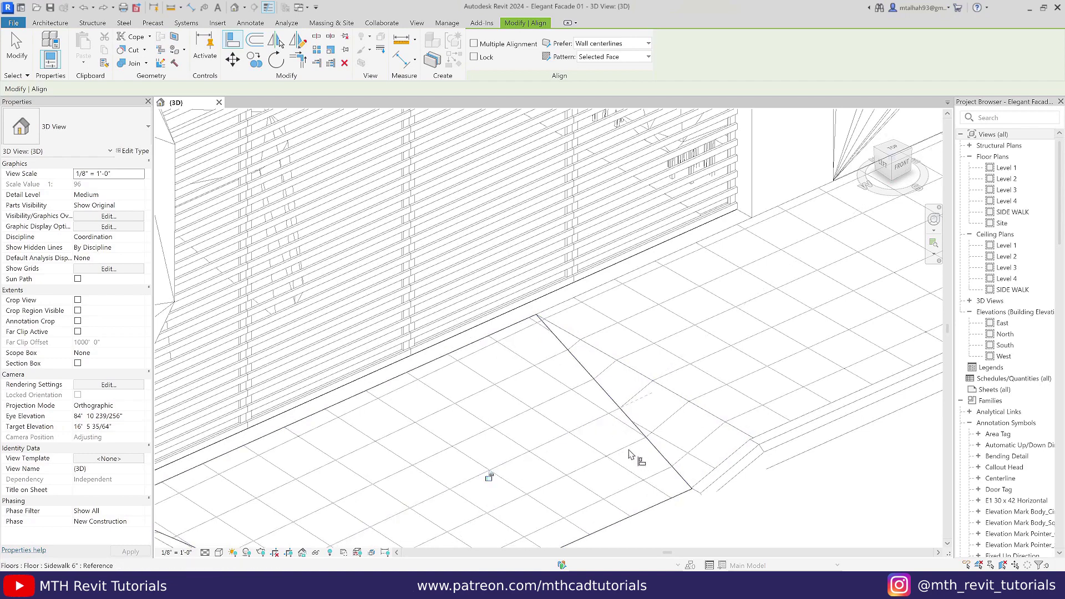
click(582, 399)
click(655, 451)
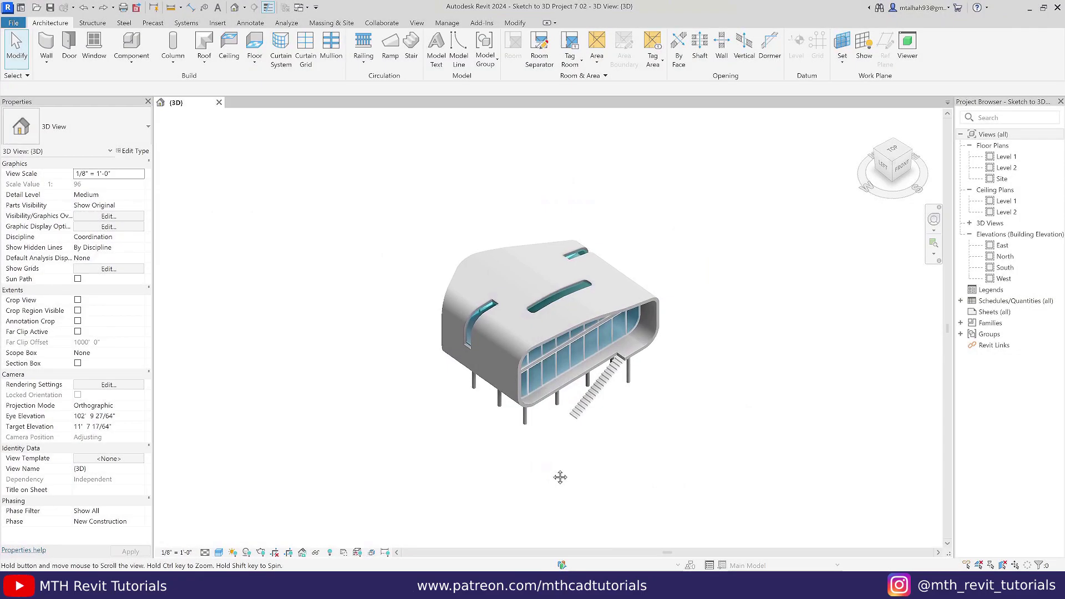
Create a Toposolid 1 toposolid on Level 1 by sketching a closed, irregular boundary of straight lines around the raised house
middle_drag(560, 477, 553, 473)
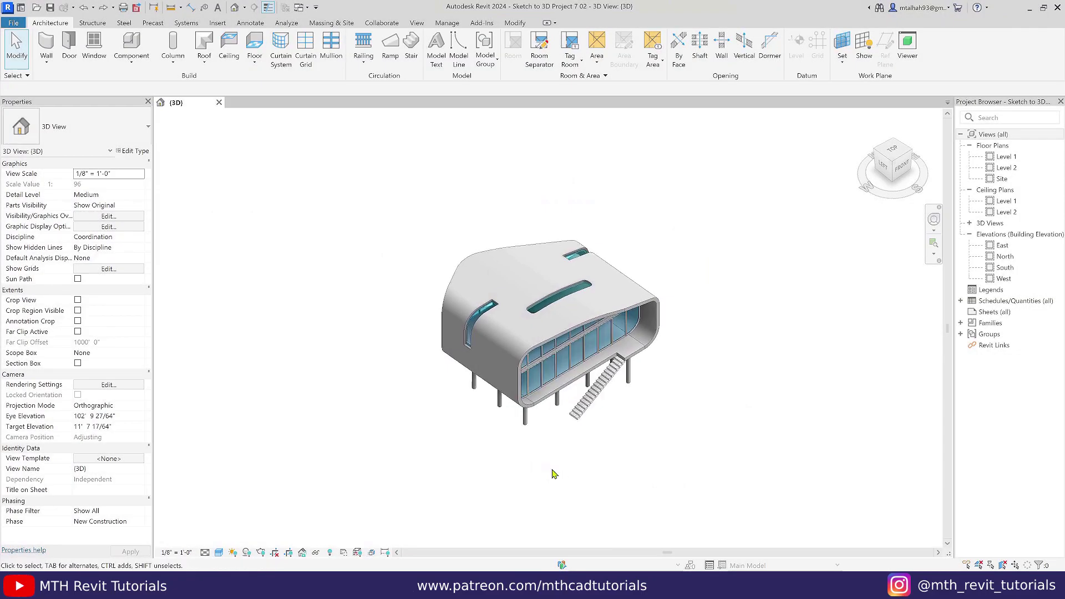
click(342, 24)
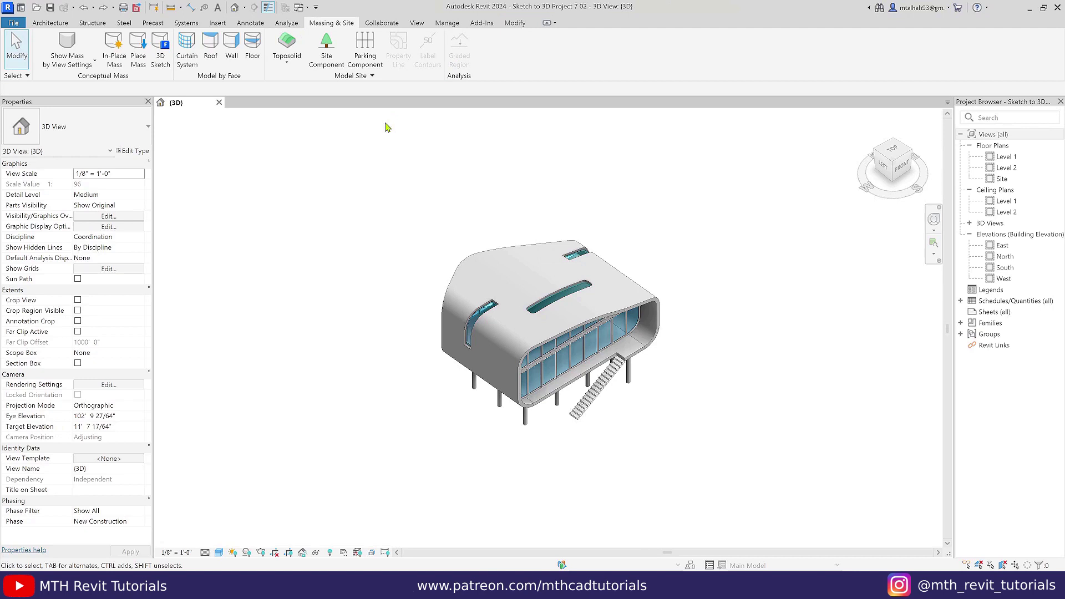
click(291, 45)
scroll(442, 244, down, 3)
middle_drag(409, 254, 460, 320)
click(559, 37)
click(366, 345)
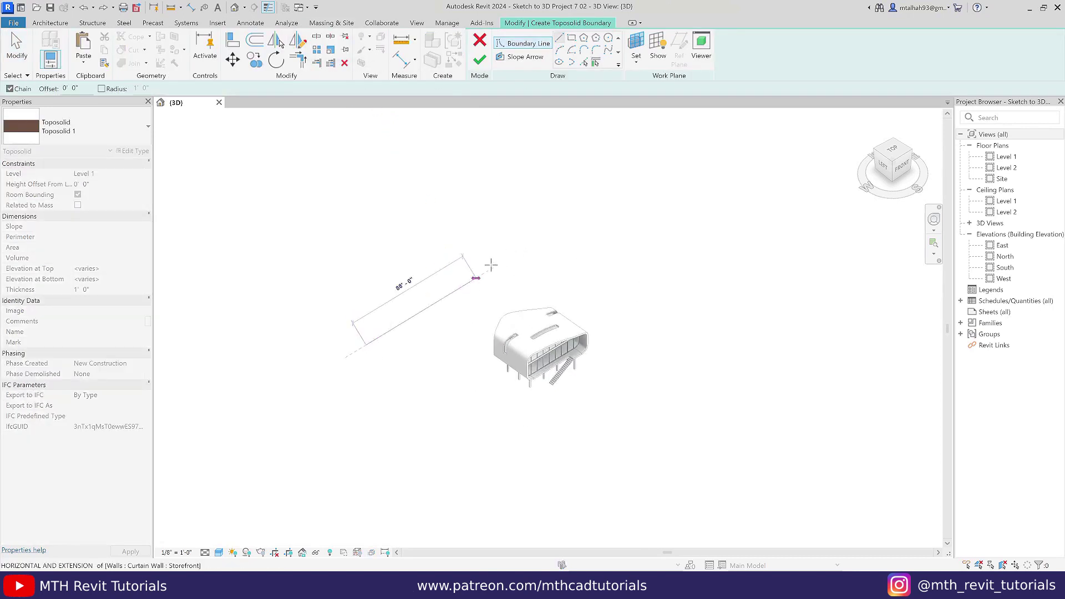
click(516, 253)
click(557, 254)
click(571, 265)
click(589, 270)
click(618, 289)
click(624, 301)
click(638, 312)
click(672, 312)
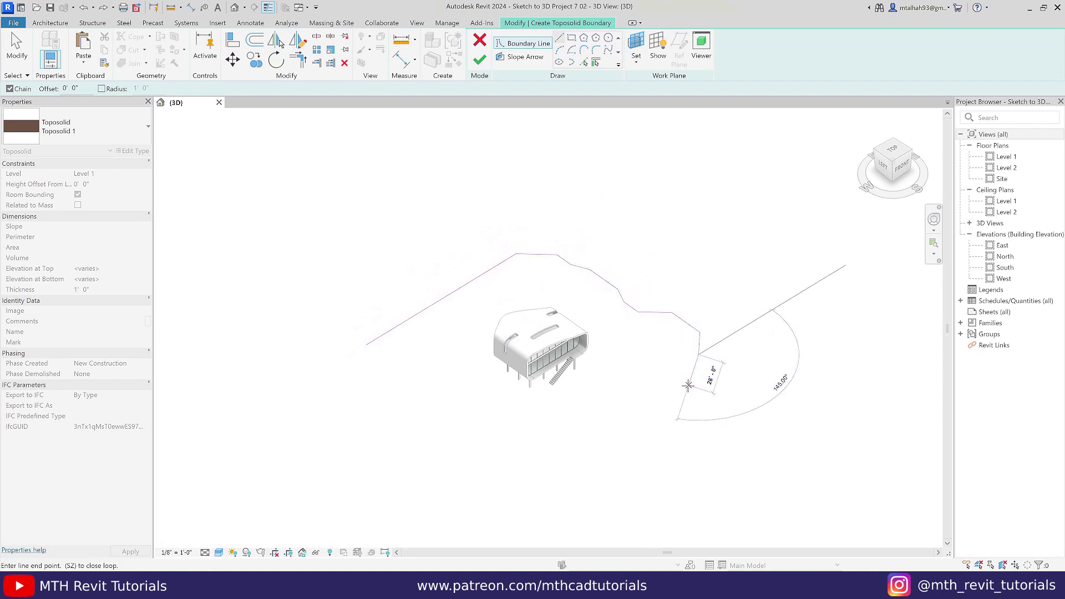
click(688, 386)
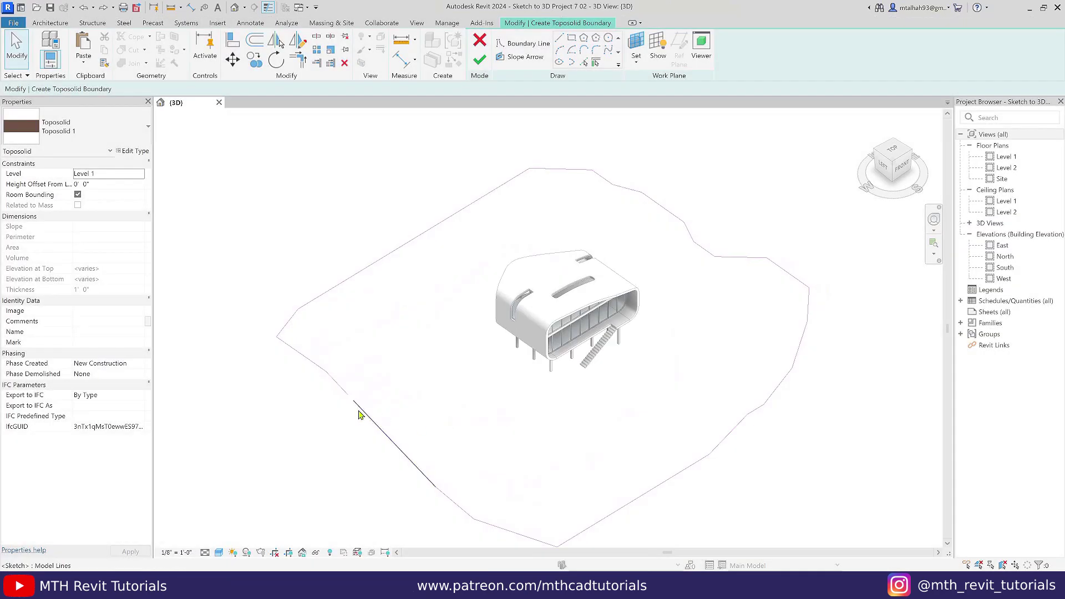
key(Escape)
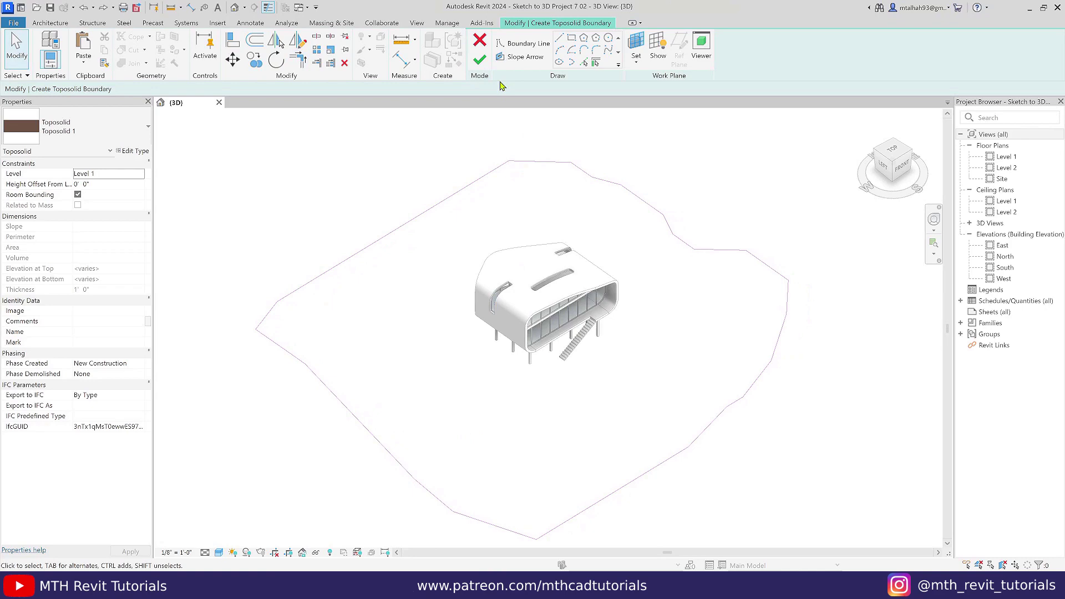
click(479, 59)
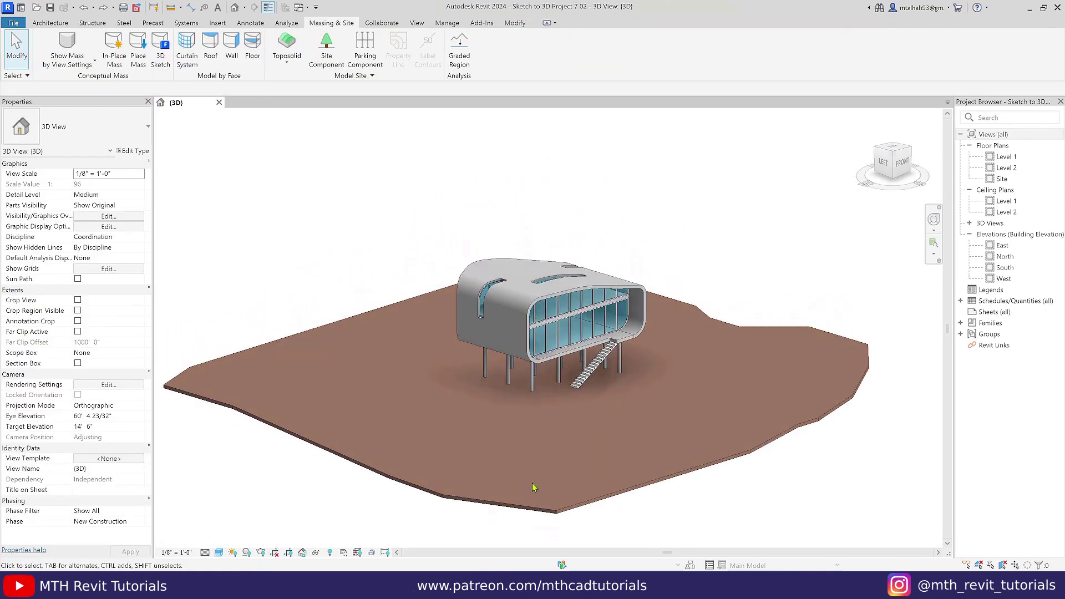
Add shape-editing points along the surface behind the house to shape the toposolid into a hill
click(503, 498)
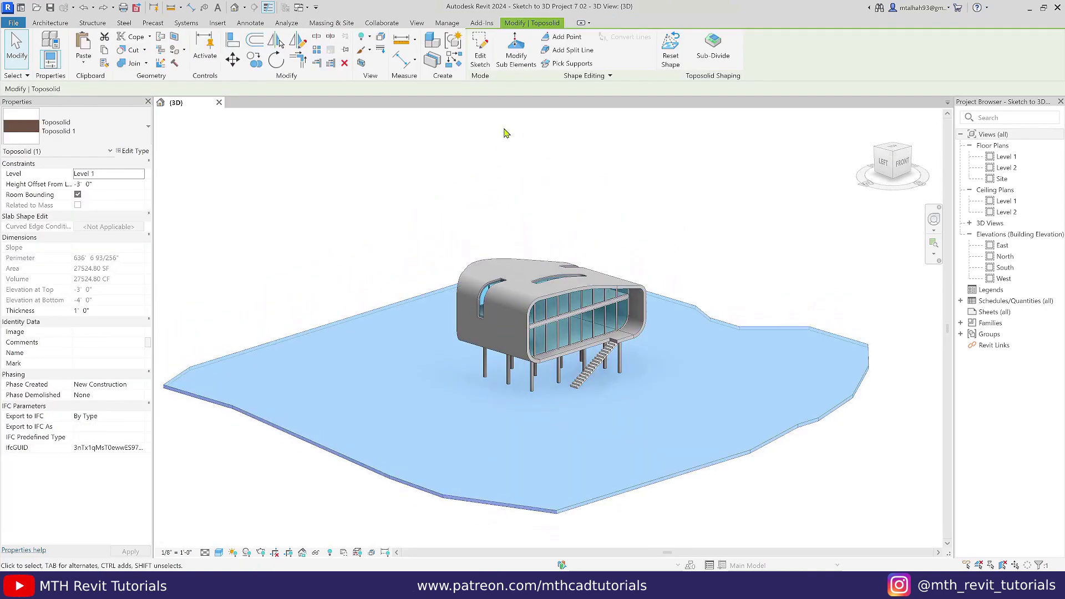
click(515, 55)
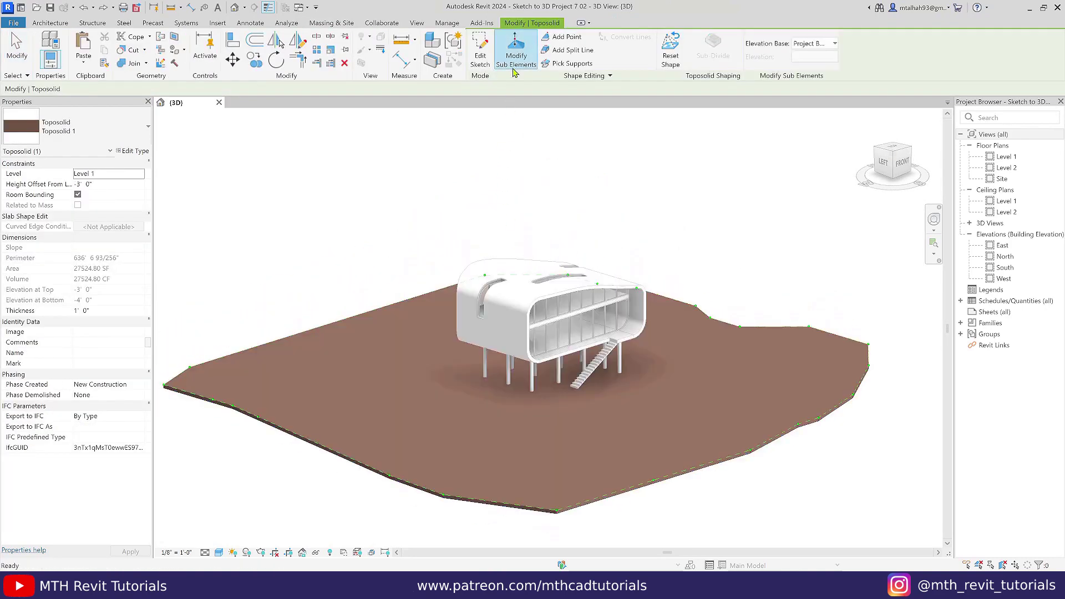
click(563, 36)
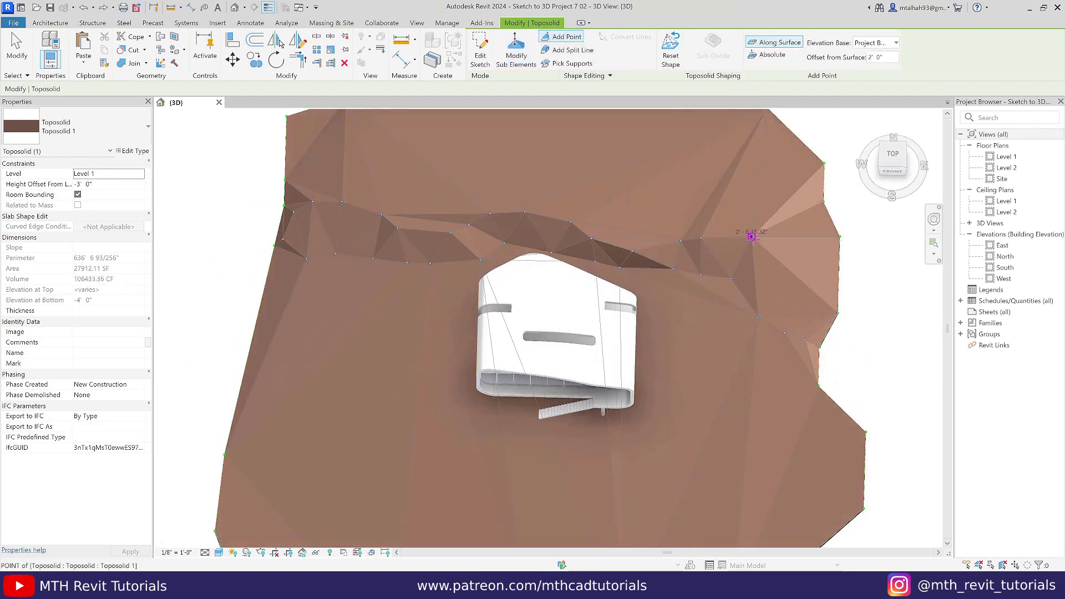
click(618, 168)
click(499, 172)
click(274, 207)
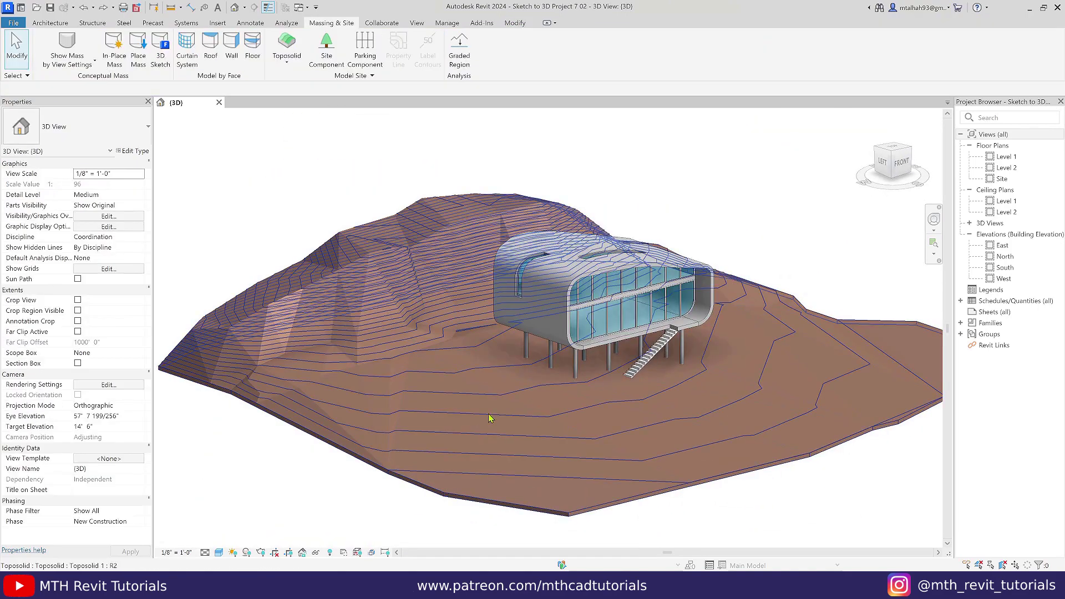
Sub-divide the toposolid with a curving spline-edged road strip that crosses the terrain in front of the house's stairs
shift+middle_drag(490, 418, 655, 365)
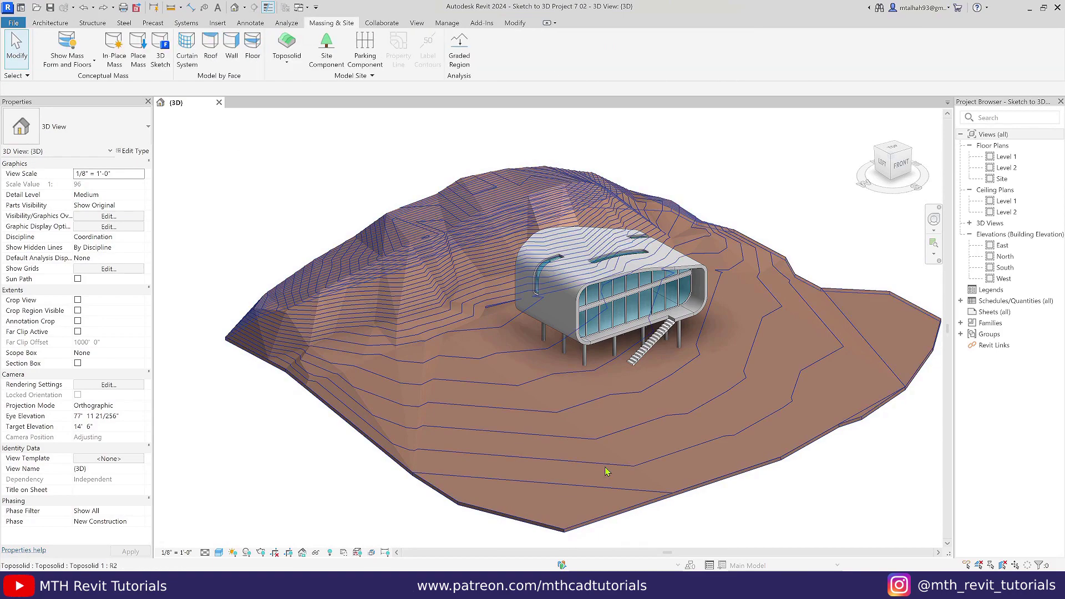
click(652, 487)
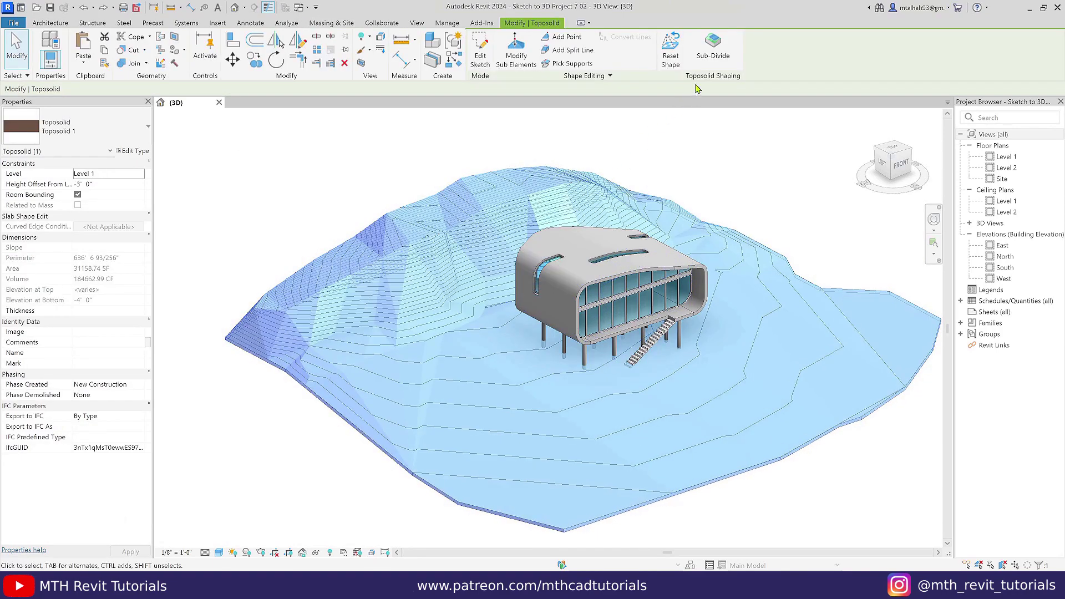
click(714, 50)
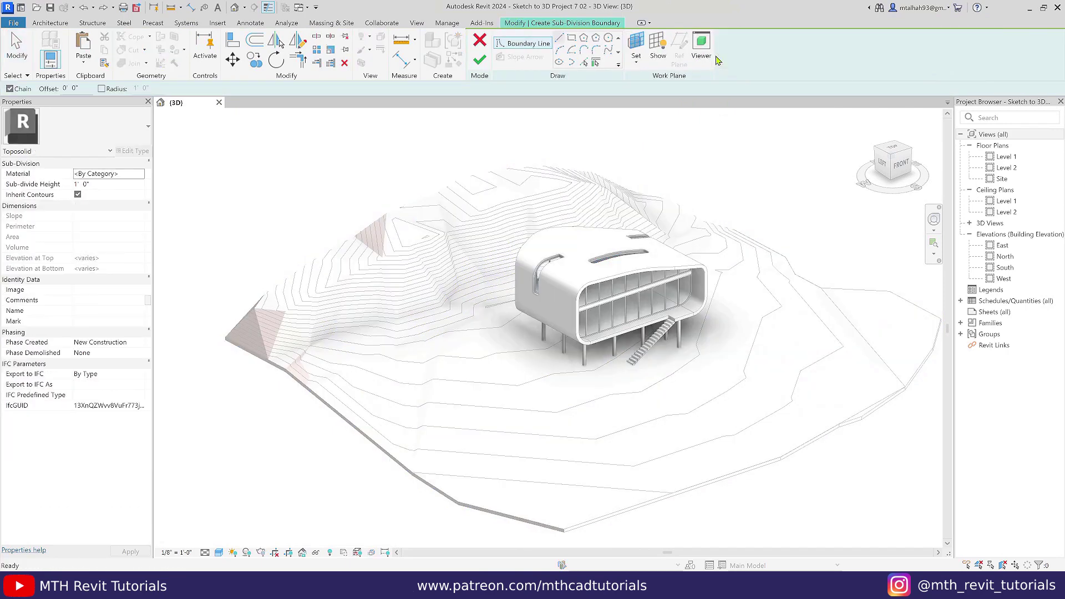
click(606, 52)
shift+middle_drag(682, 422, 615, 521)
click(891, 156)
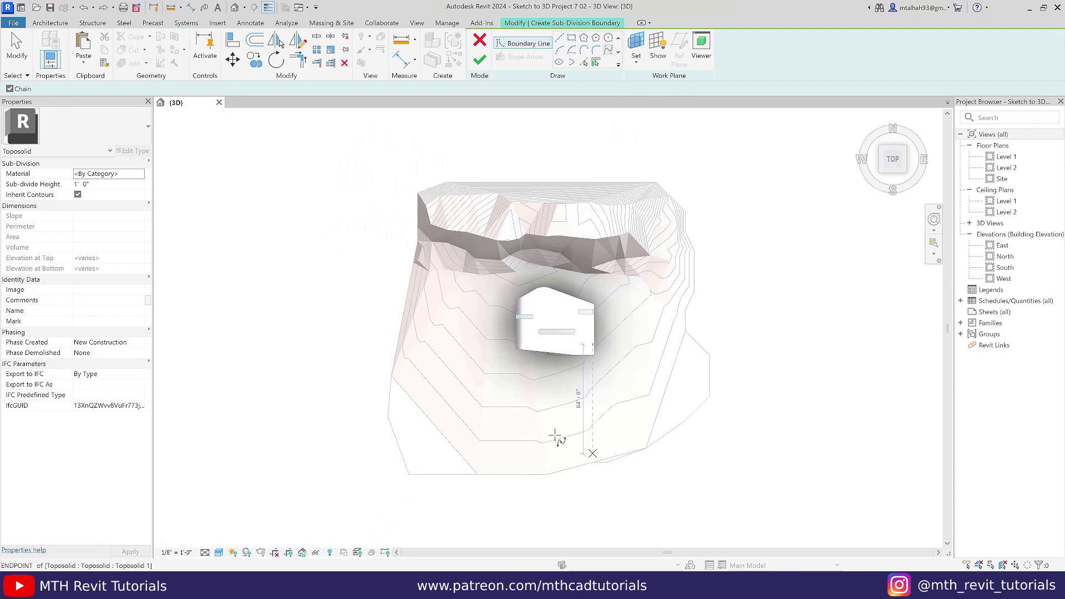
key(Escape)
key(Escape)
shift+middle_drag(452, 361, 452, 252)
scroll(482, 430, up, 3)
scroll(536, 437, down, 2)
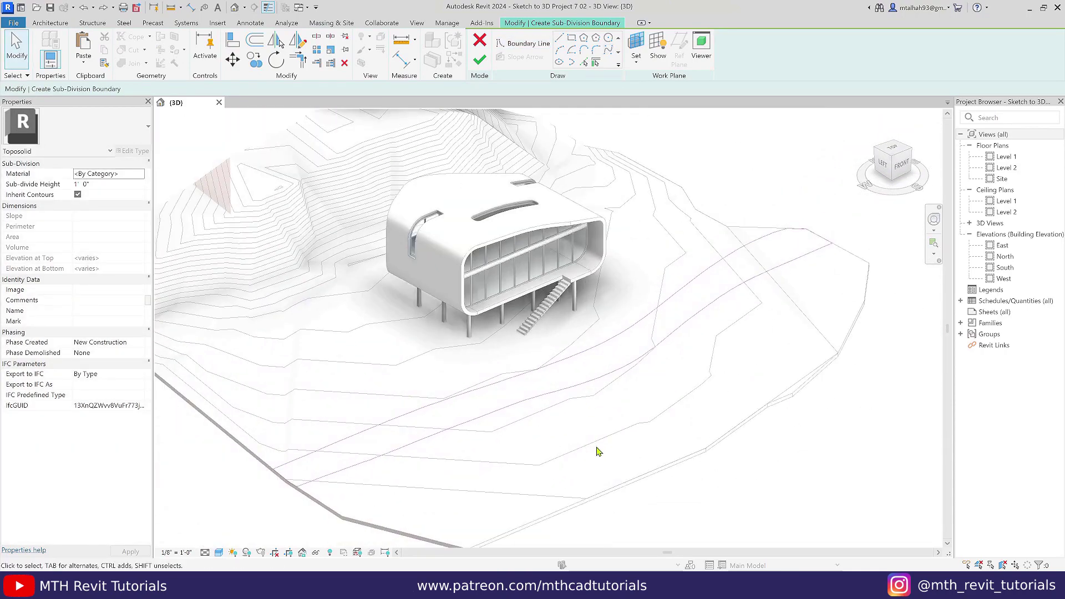
click(480, 59)
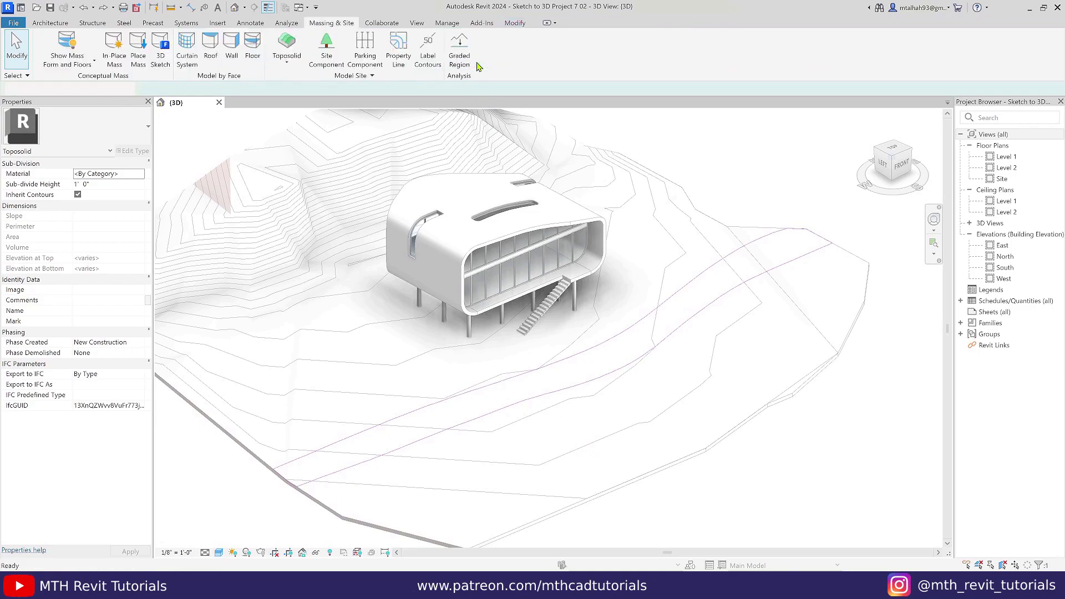
Set the road sub-division's height to 0' 2" and inspect its edge up close
shift+middle_drag(590, 446, 518, 405)
scroll(554, 399, up, 6)
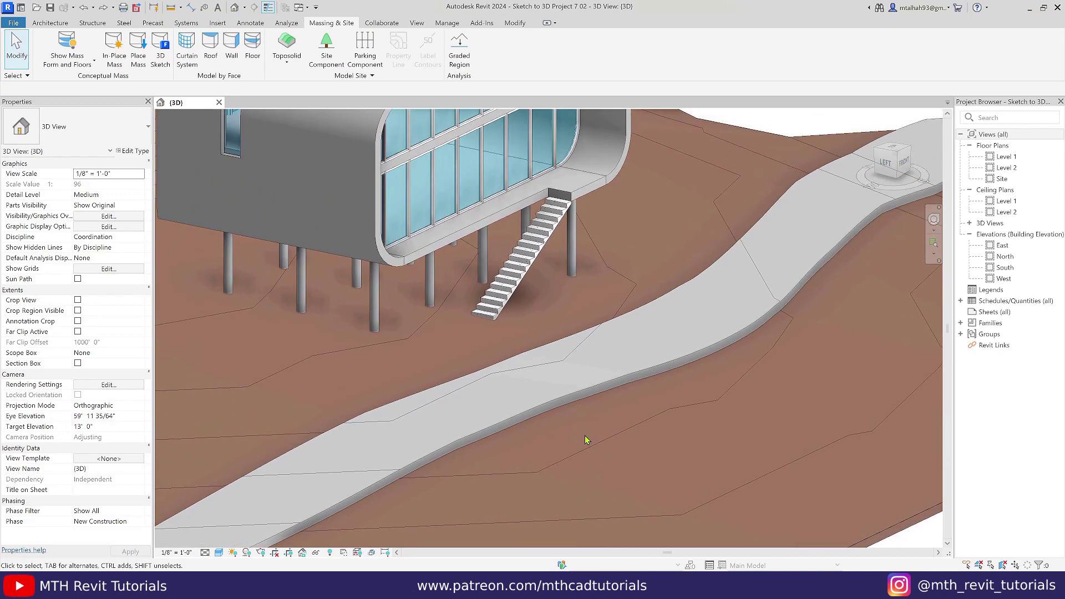
click(577, 394)
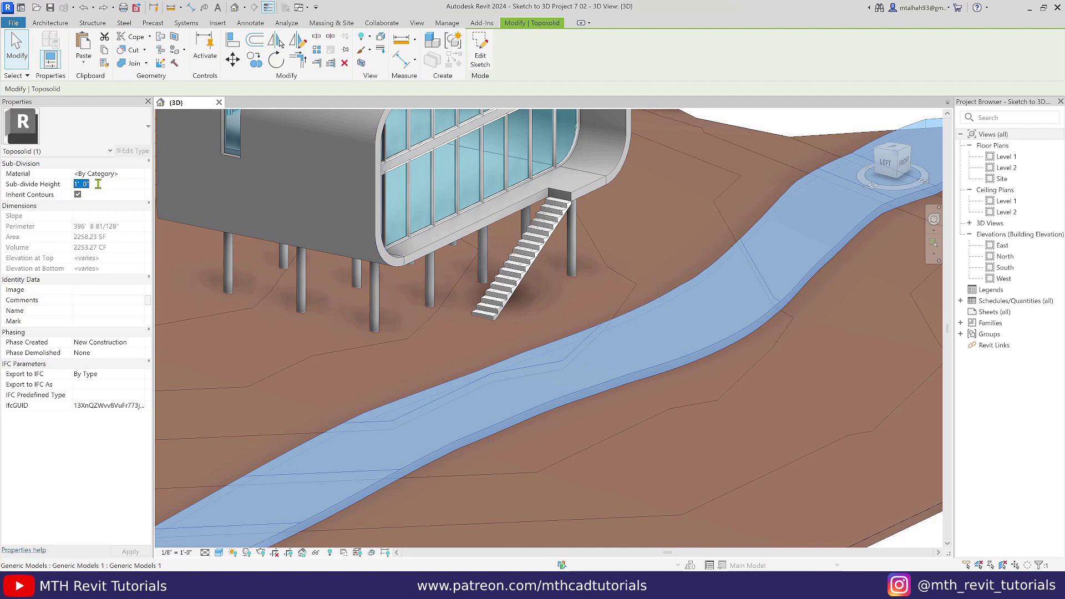
key(Return)
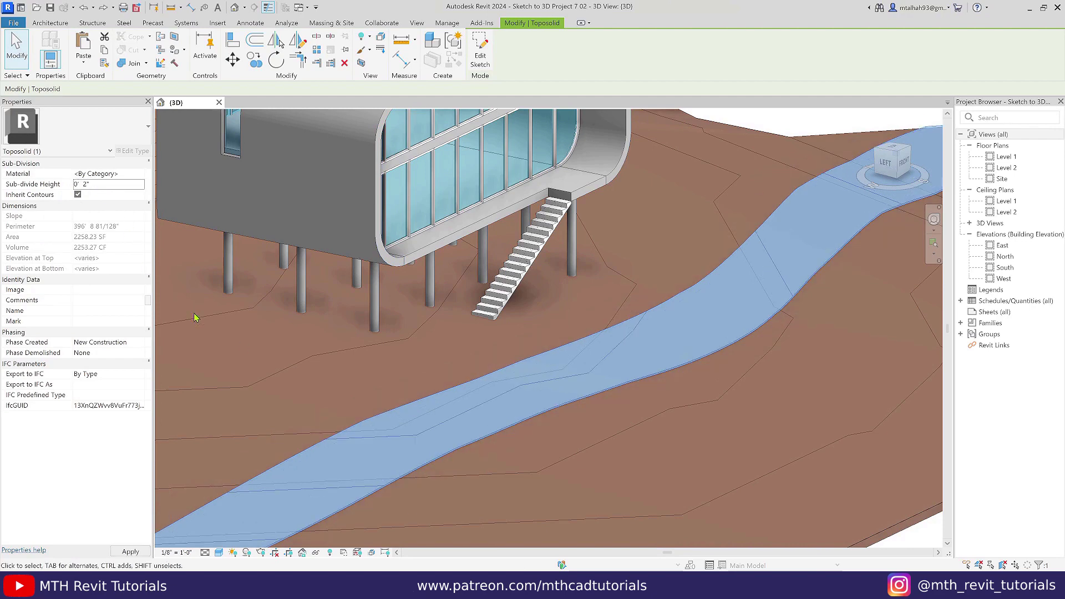
key(Escape)
shift+middle_drag(527, 445, 504, 390)
scroll(435, 234, up, 3)
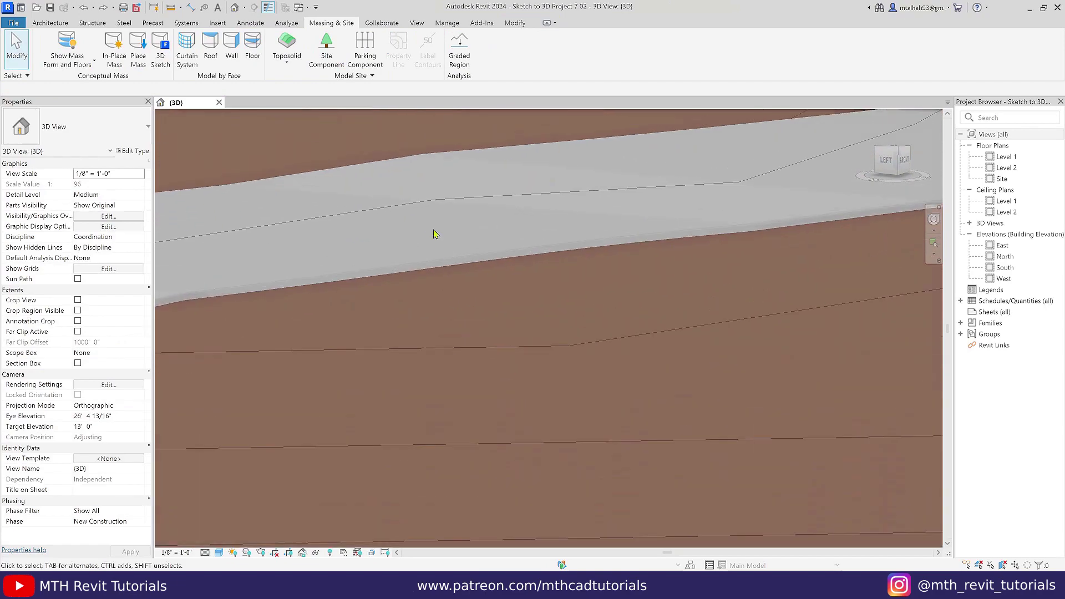
Start an in-place mass and sketch a rectangle on the toposolid beside the house, between the hill and the road
scroll(520, 333, down, 10)
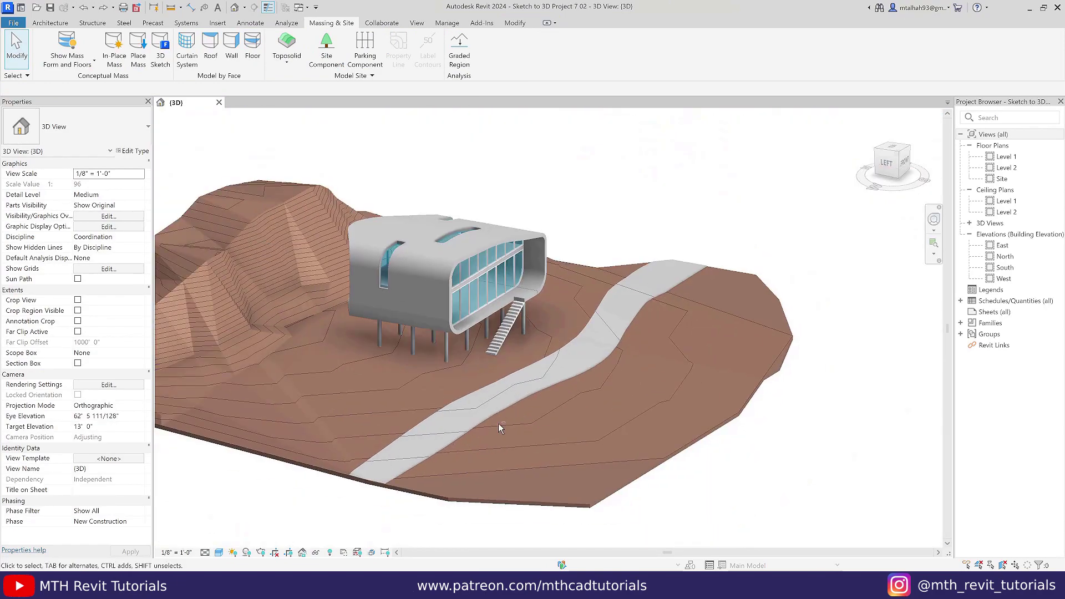
shift+middle_drag(500, 427, 509, 448)
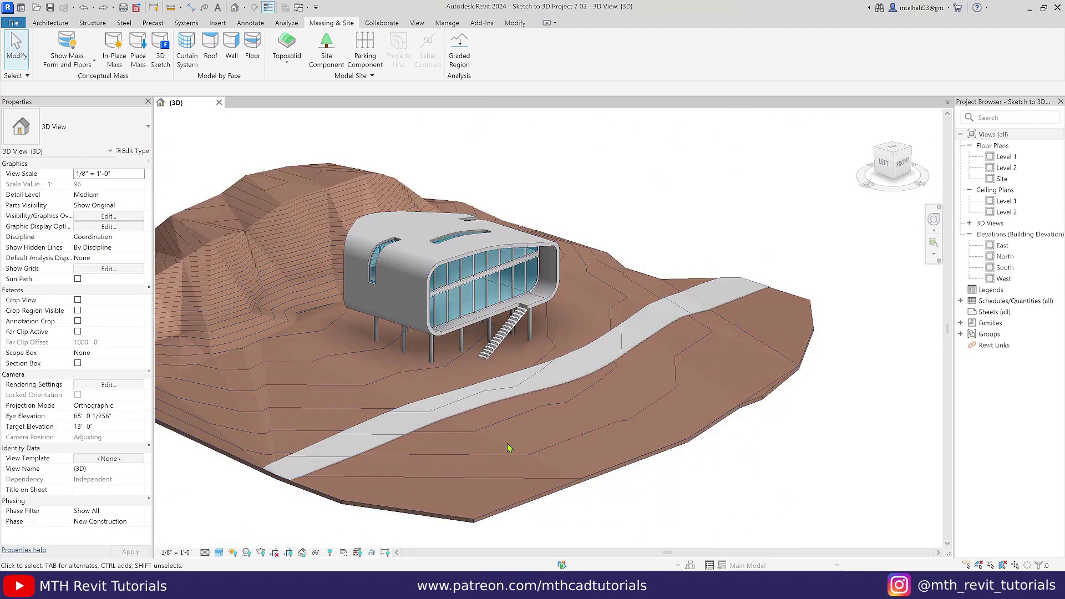
middle_drag(346, 379, 451, 389)
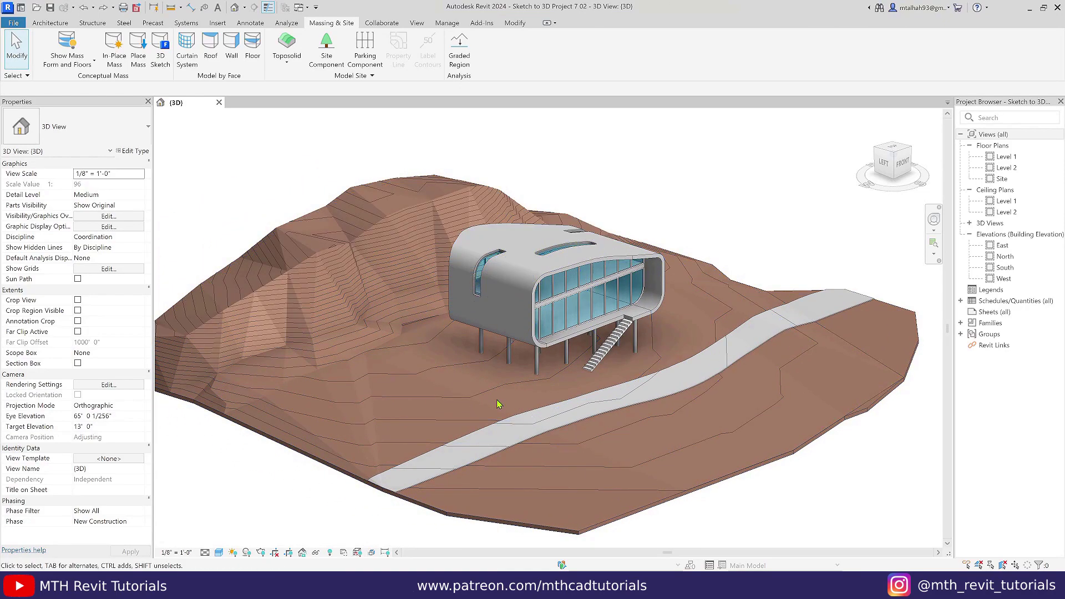
click(118, 61)
click(533, 310)
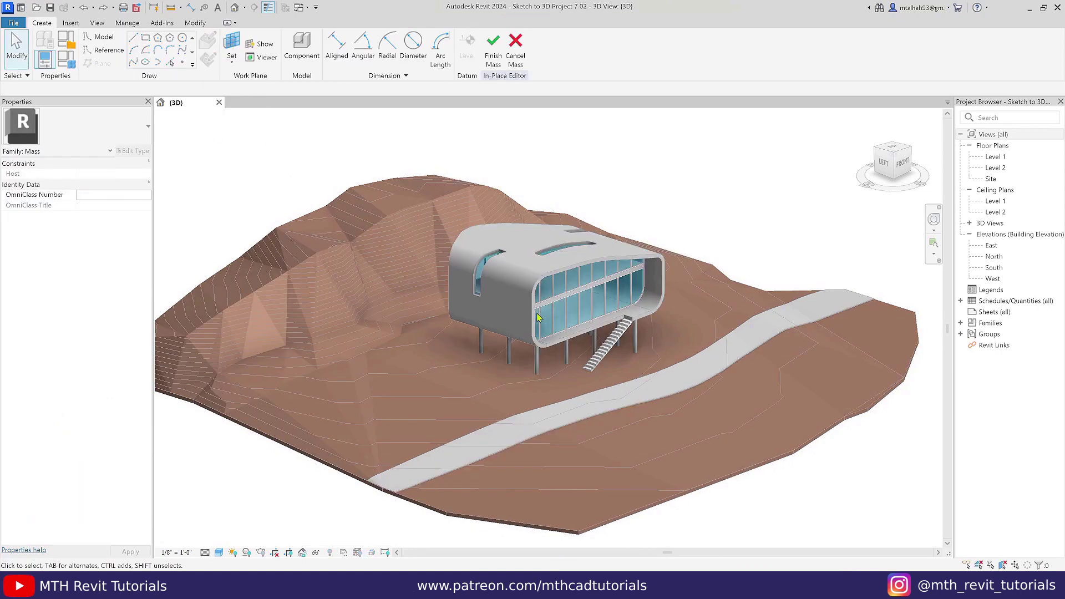
click(145, 38)
scroll(439, 388, up, 2)
click(481, 353)
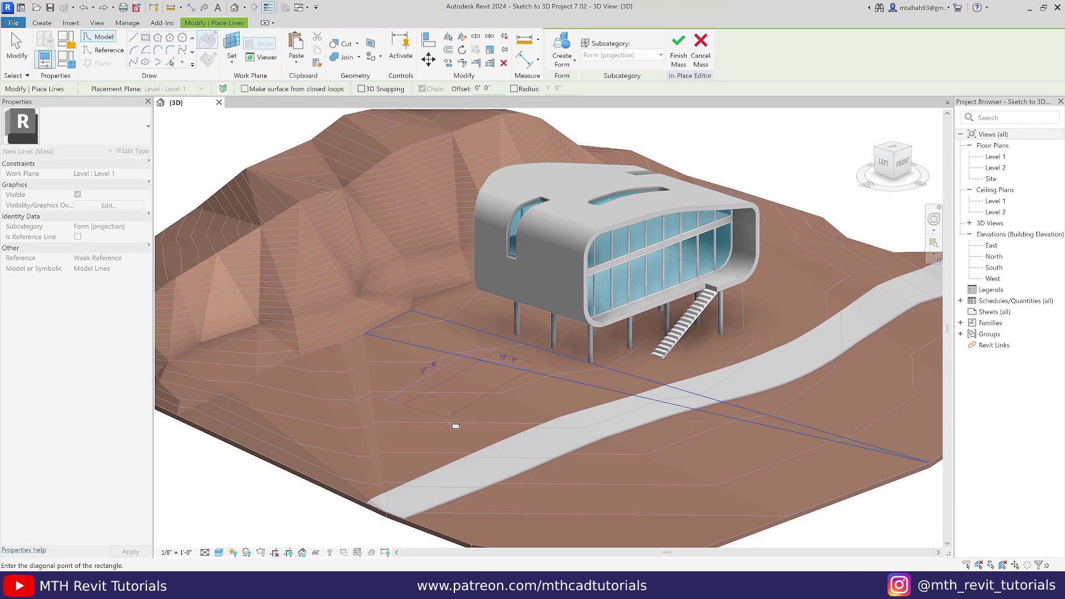
key(Escape)
key(Escape)
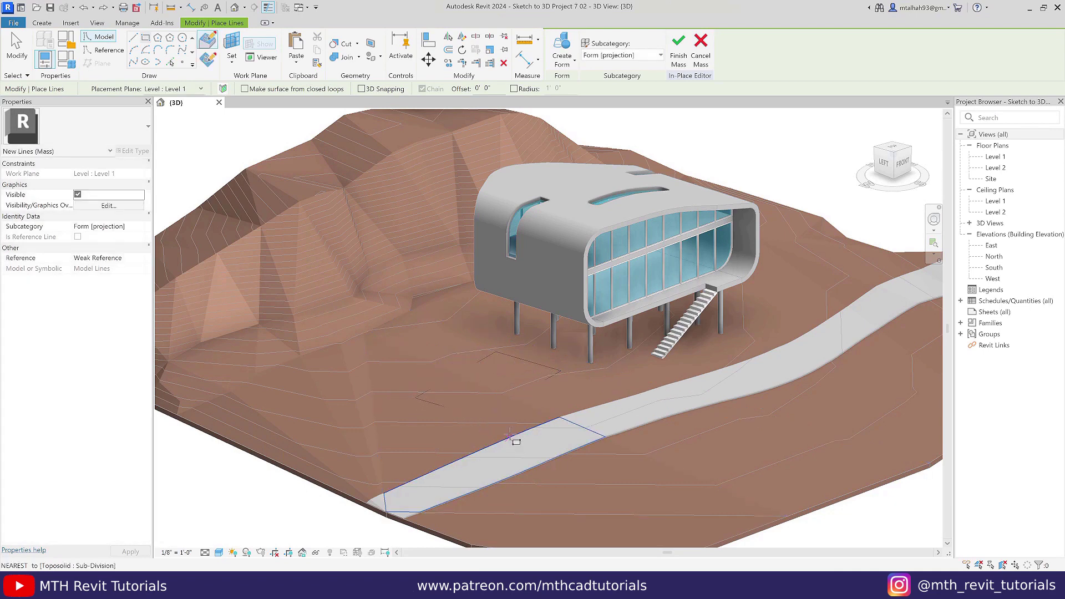
Create a void form from the sketched rectangle
scroll(526, 361, up, 2)
click(528, 358)
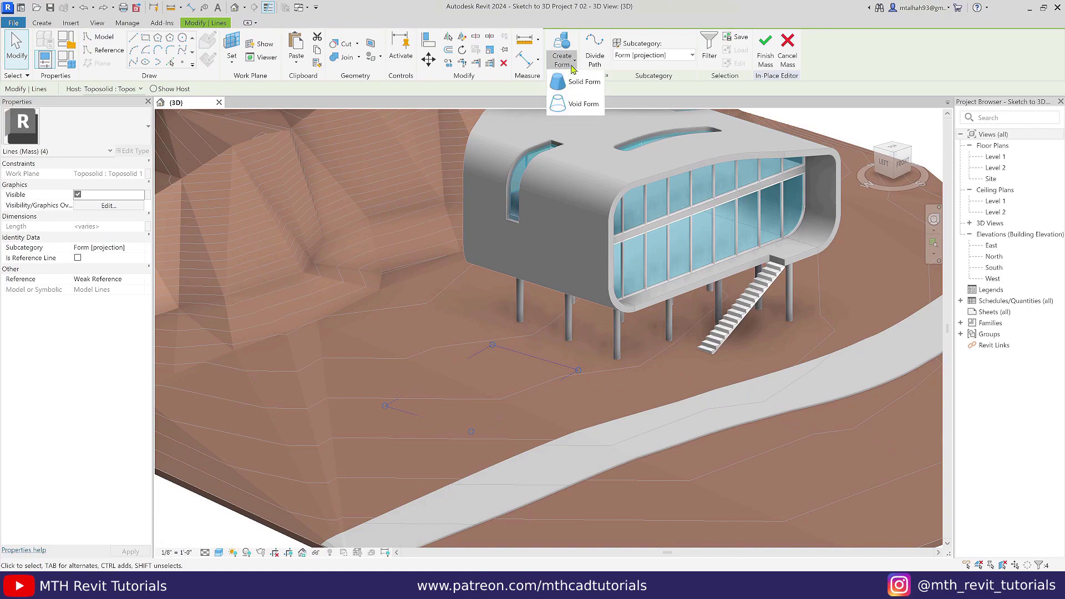
click(583, 104)
Raise the top of the void form above the terrain surface and reposition an edge at its end away from the house
shift+middle_drag(508, 400, 488, 377)
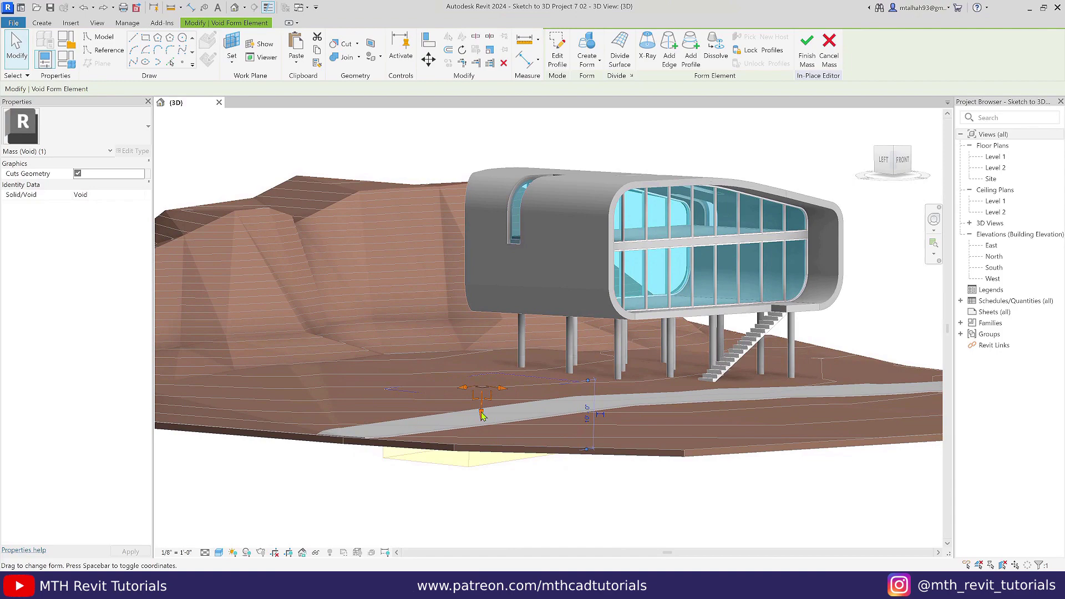
drag(482, 415, 481, 387)
shift+middle_drag(482, 386, 388, 460)
click(385, 398)
key(Escape)
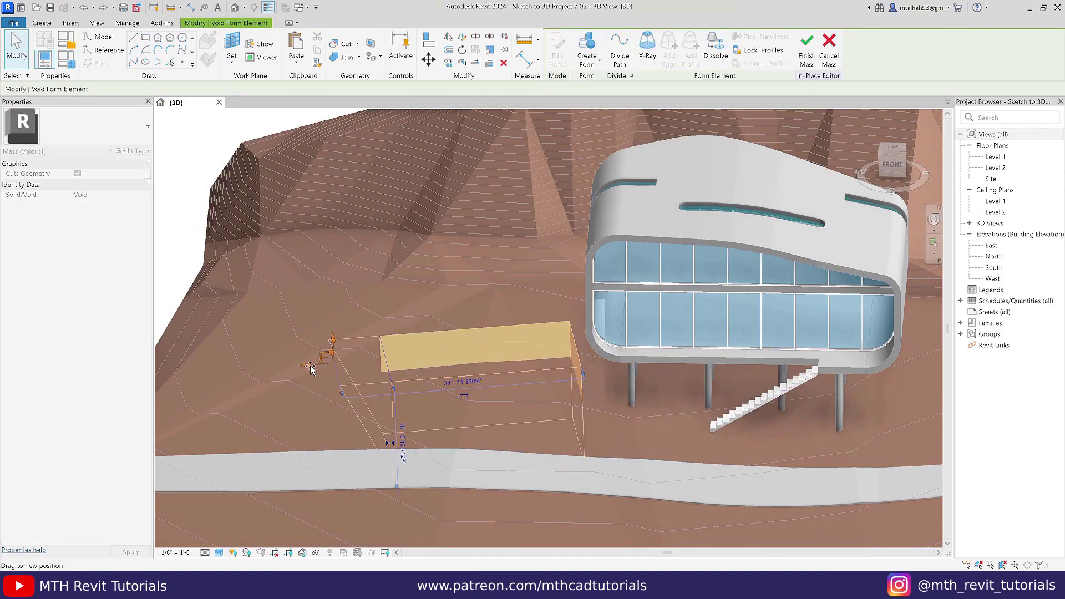
Cut the toposolid with the void form and finish the in-place mass
shift+middle_drag(309, 363, 434, 500)
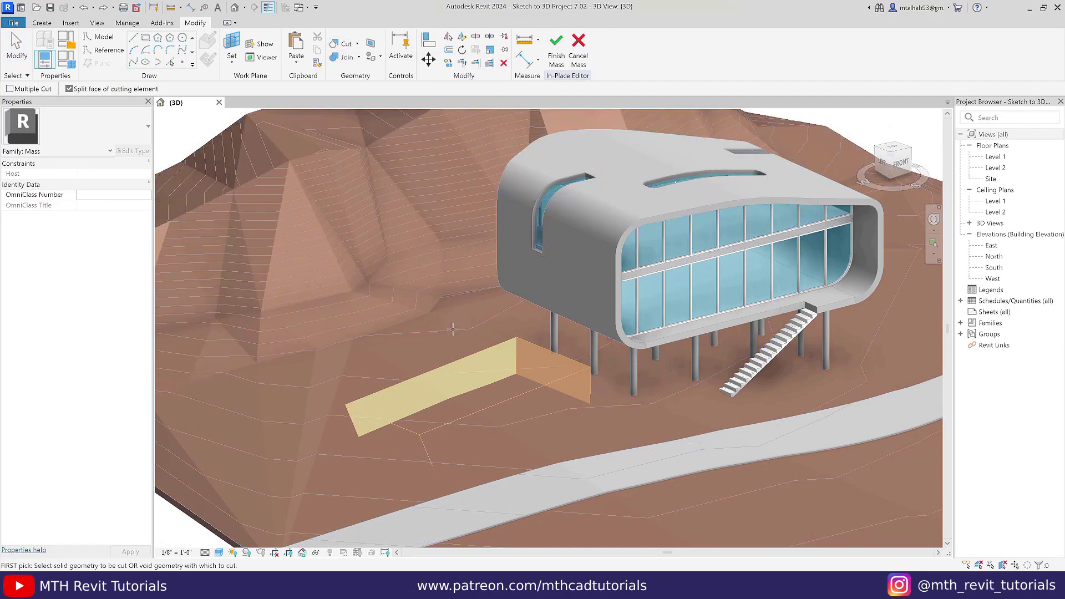
click(472, 359)
scroll(471, 359, down, 2)
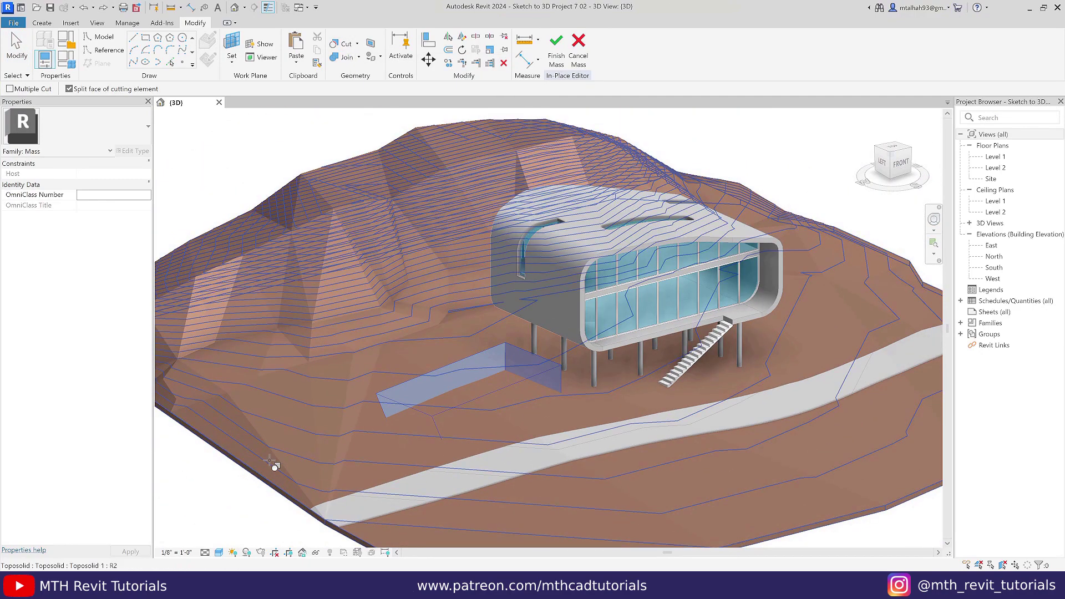
click(257, 472)
shift+middle_drag(256, 472, 433, 485)
click(556, 55)
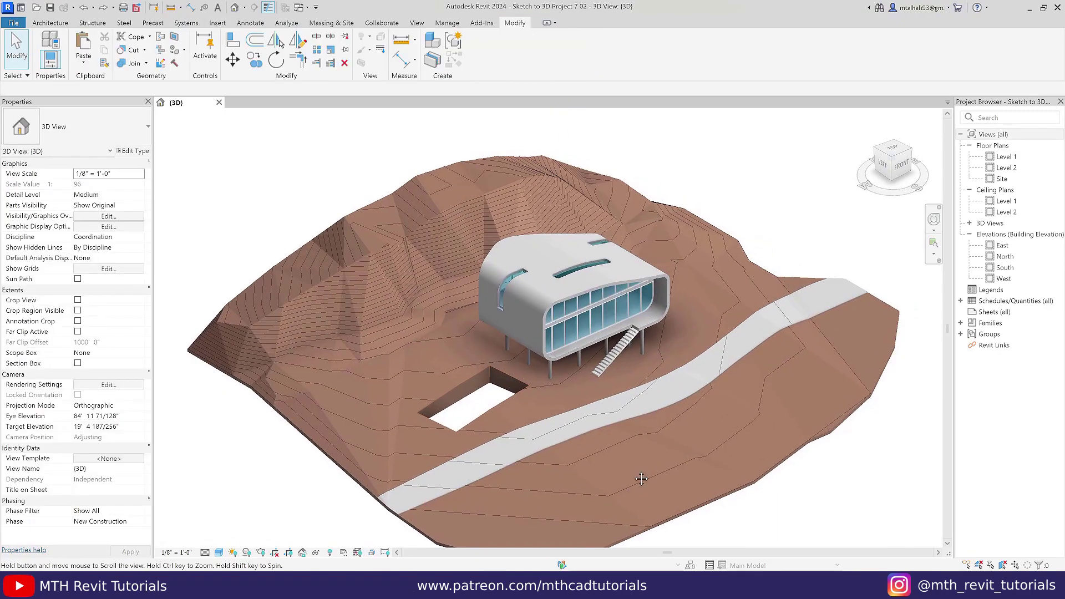
Place a Tree component on the toposolid between the house and the road
scroll(409, 271, up, 2)
click(58, 22)
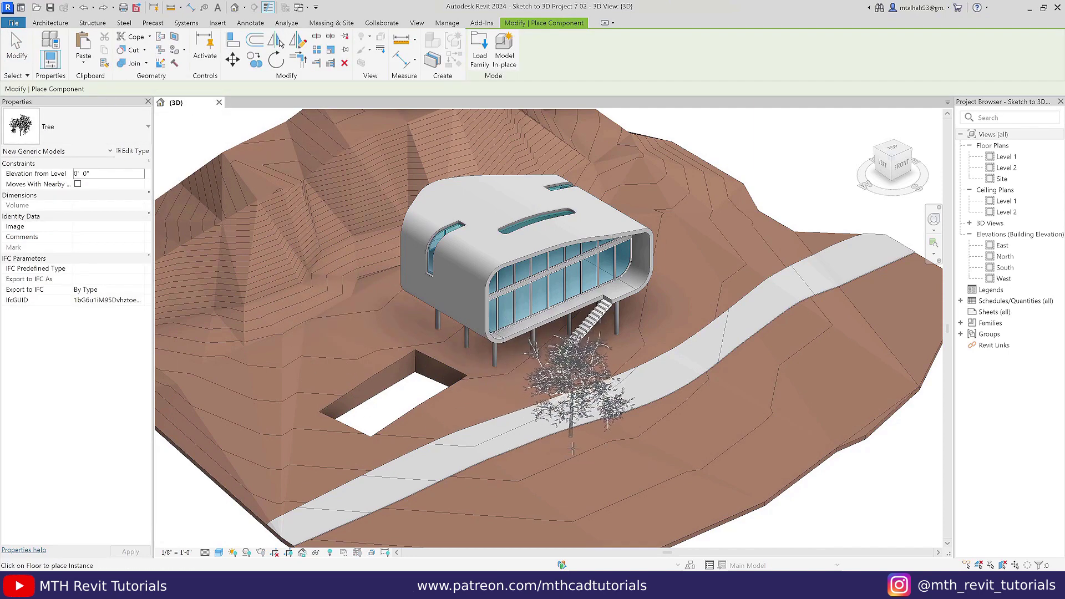
click(700, 268)
middle_drag(588, 161, 578, 311)
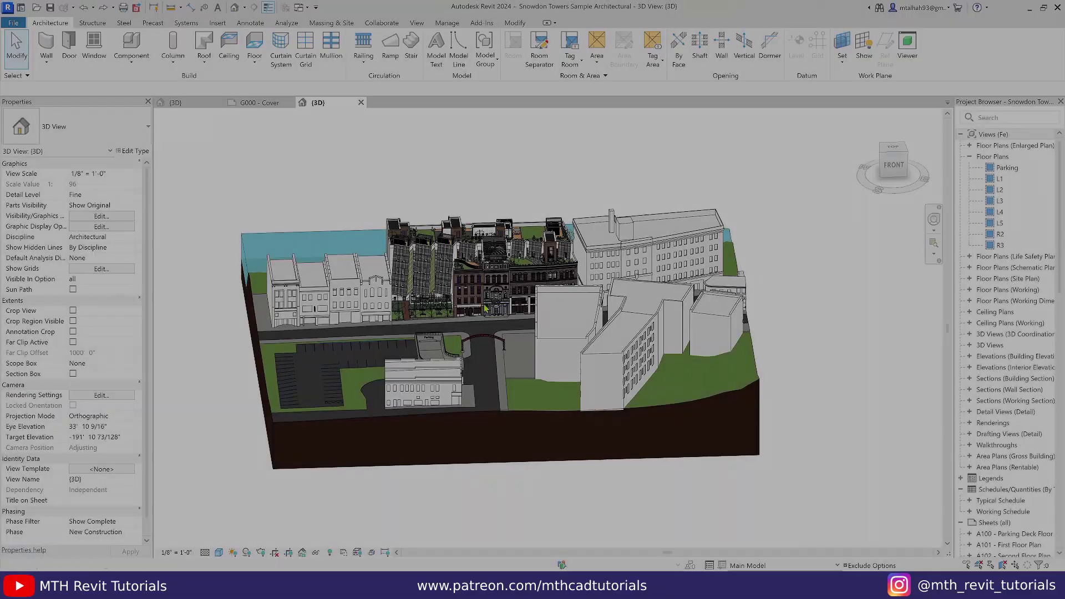
Examine the Snowdon Towers building's brick facade, cornice and ornamental roof cresting up close in the 3D view
scroll(475, 463, up, 5)
shift+middle_drag(475, 464, 557, 413)
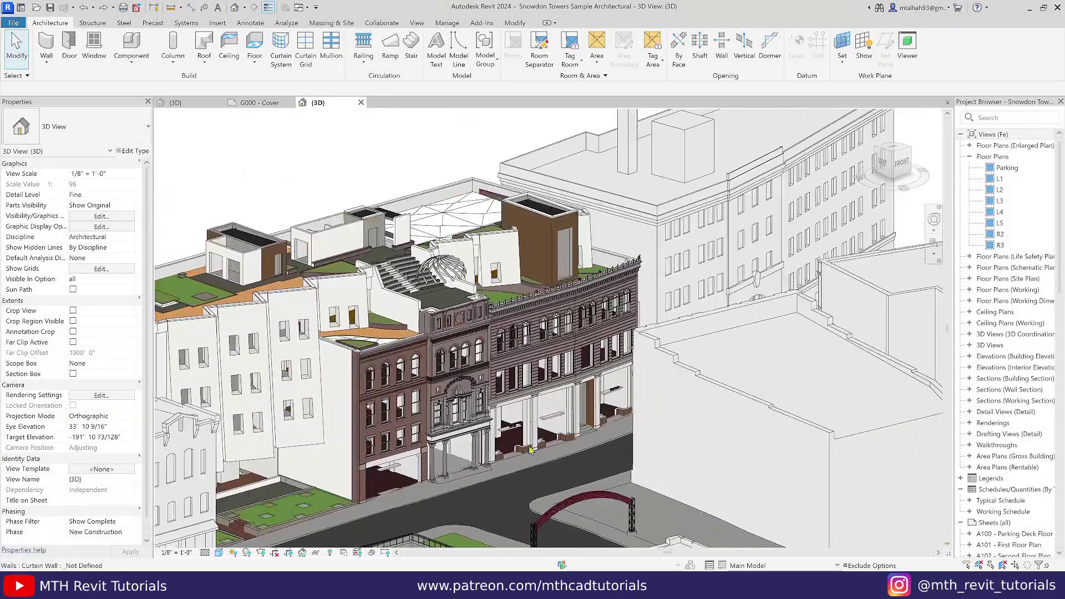
scroll(556, 391, up, 3)
middle_drag(416, 289, 643, 313)
scroll(346, 144, up, 5)
middle_drag(757, 391, 314, 396)
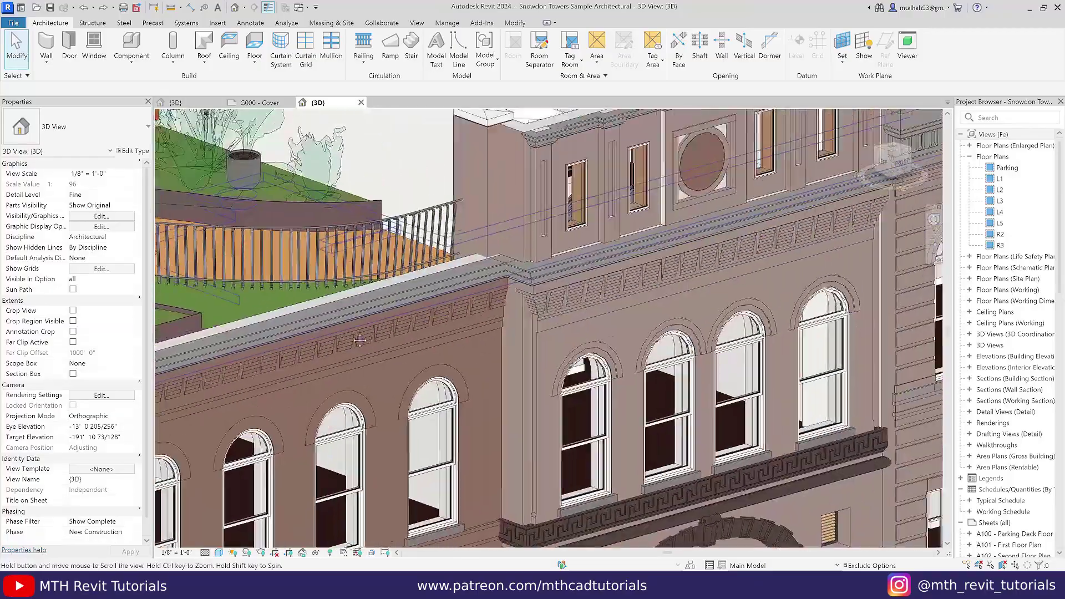
middle_drag(743, 177, 698, 418)
middle_drag(846, 363, 439, 388)
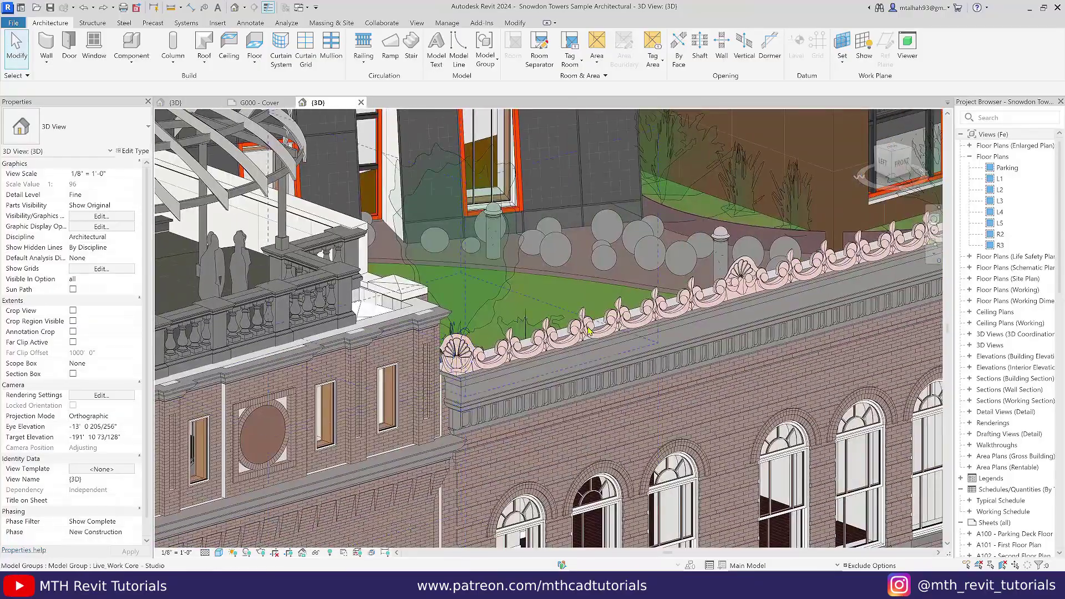
click(738, 288)
click(721, 277)
key(Escape)
Examine the Snowdon Towers street front as a whole and its main entrance and storefronts up close
middle_drag(739, 408, 636, 320)
scroll(637, 321, down, 3)
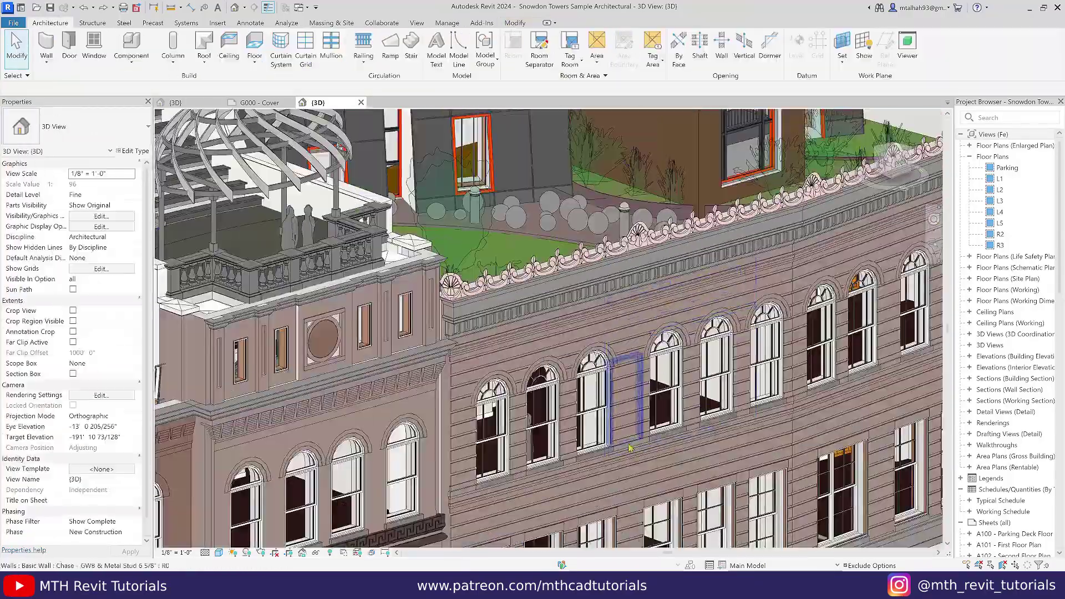
middle_drag(630, 446, 584, 430)
scroll(588, 327, down, 5)
shift+middle_drag(387, 476, 460, 405)
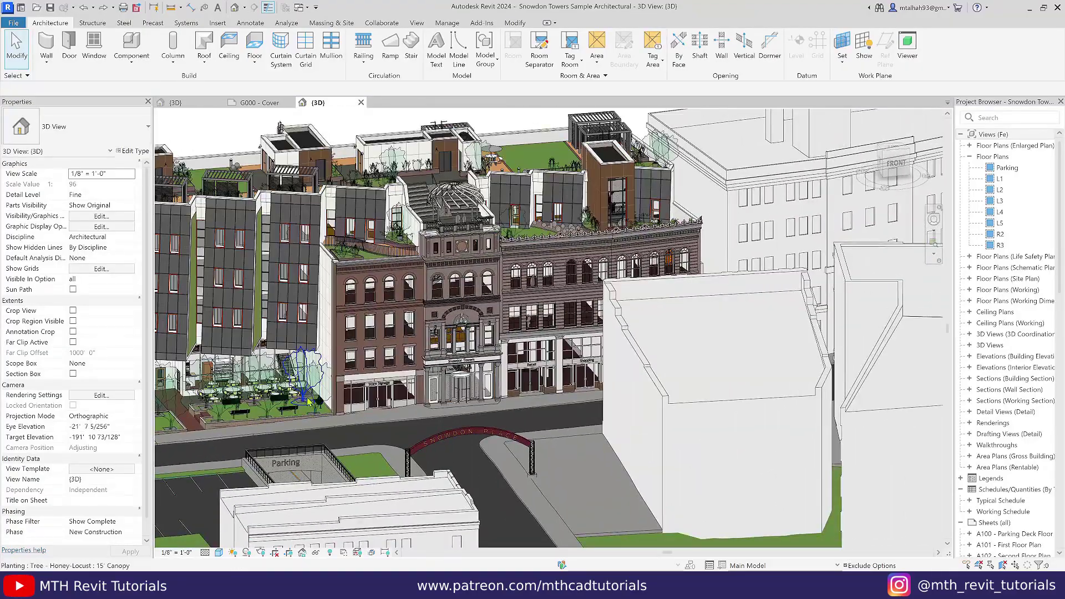
scroll(205, 311, up, 6)
middle_drag(582, 493, 302, 259)
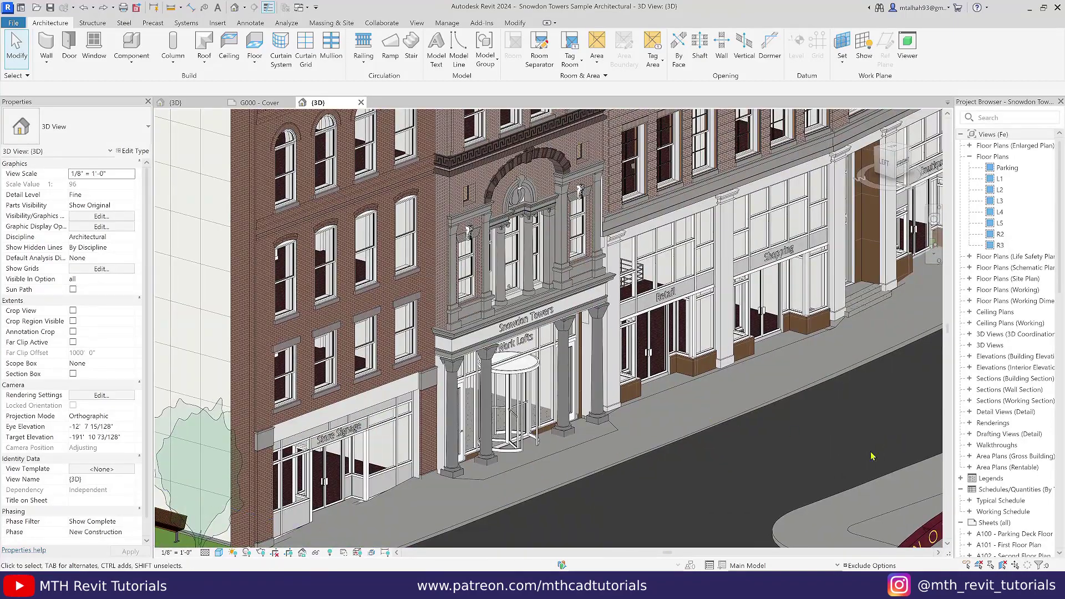
Open the L1 Life Safety Plan from the Life Safety Plan floor plans
double_click(1014, 257)
click(1019, 279)
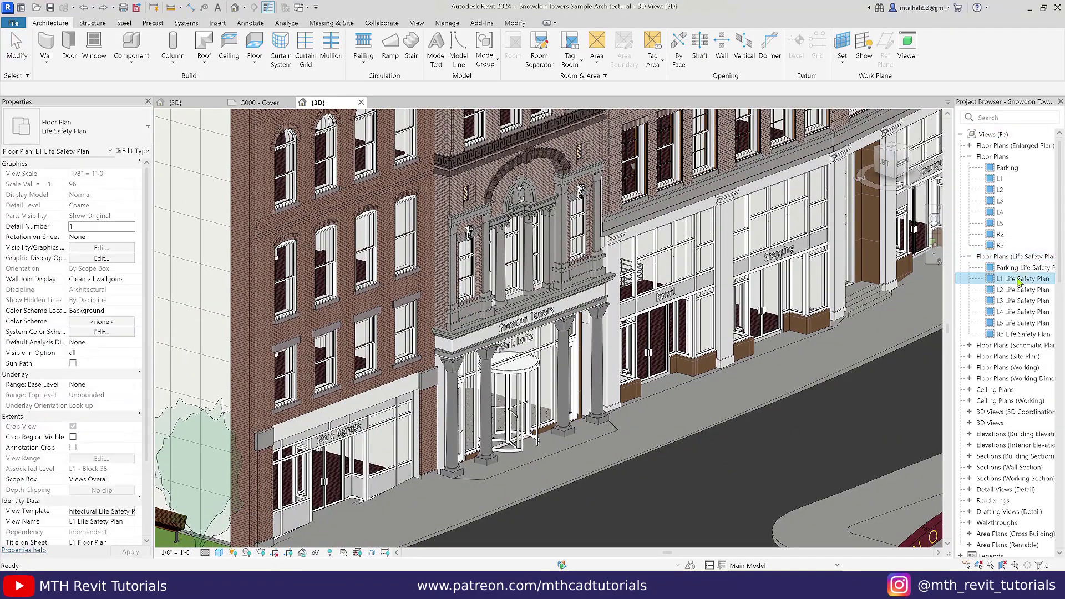